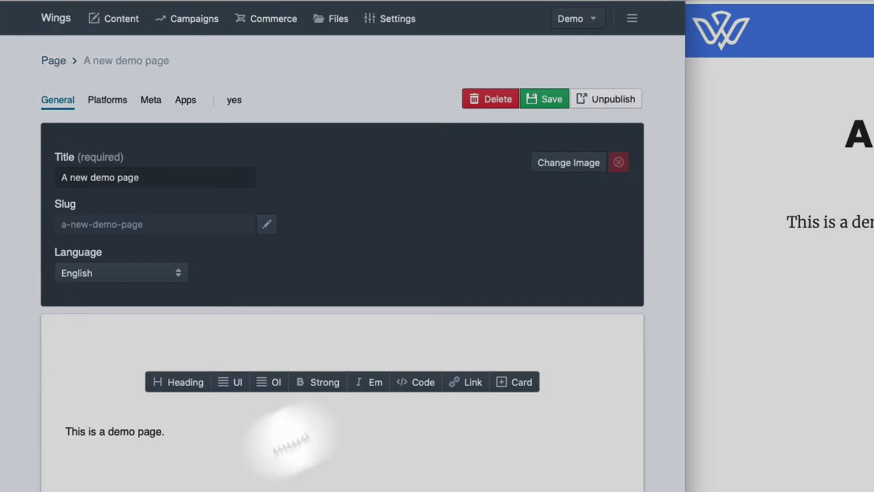
- Open the content overview and list the site's pages instead of its articles
click(116, 28)
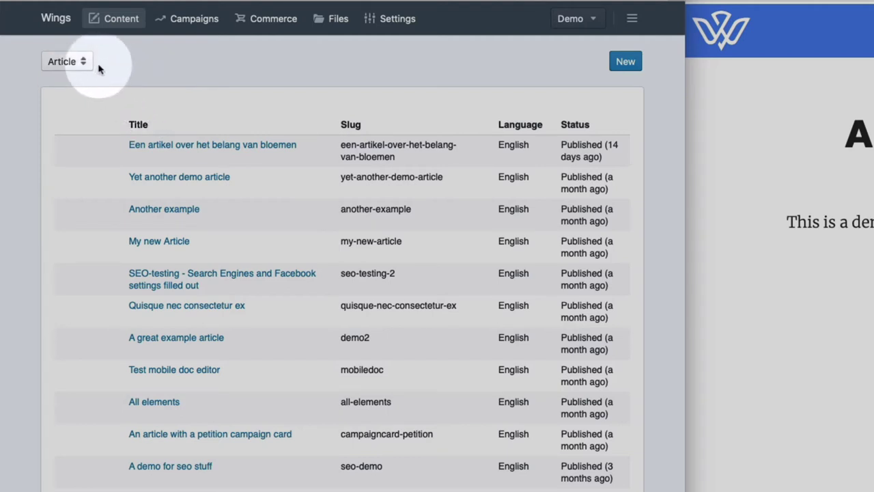
click(81, 67)
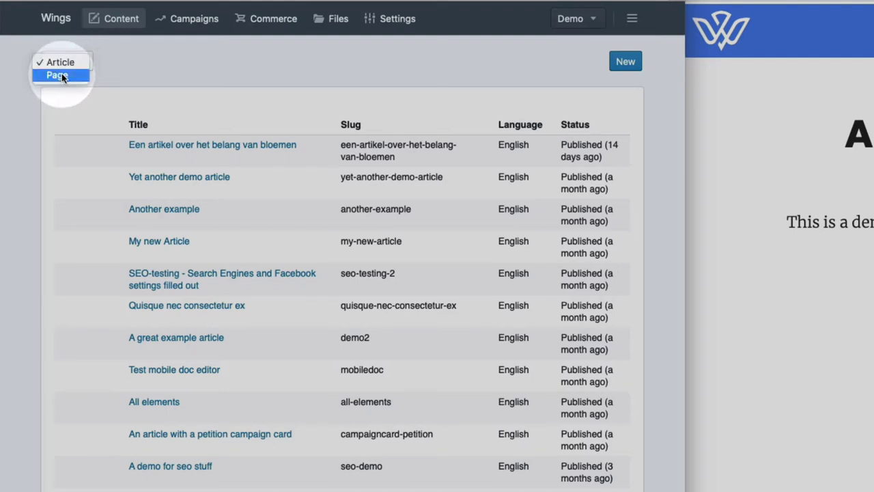
click(62, 75)
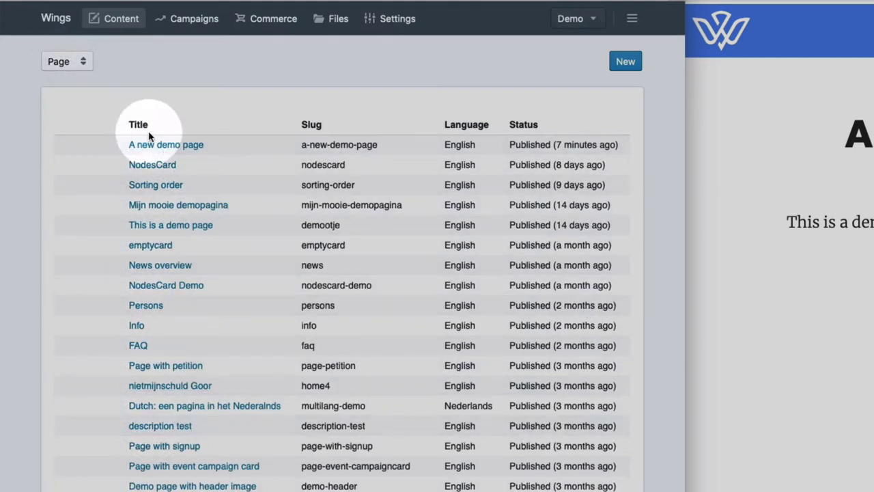
- Switch the content list to articles and back to pages
click(78, 62)
click(74, 50)
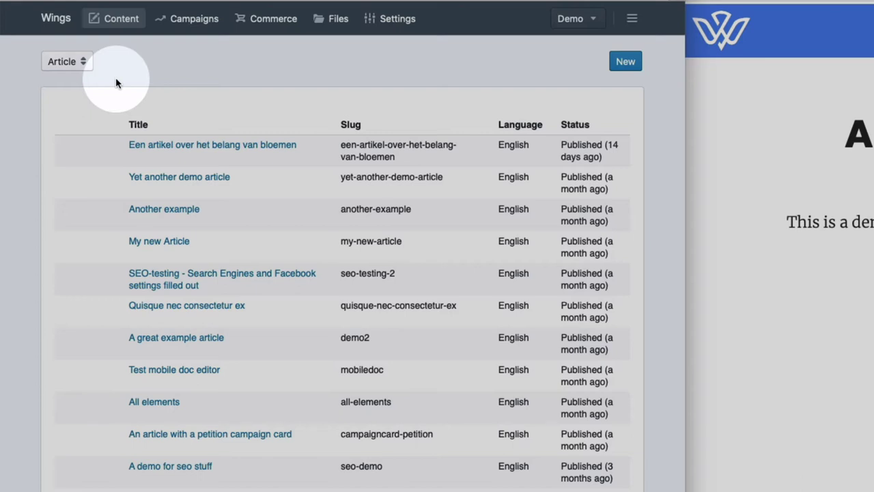
click(62, 61)
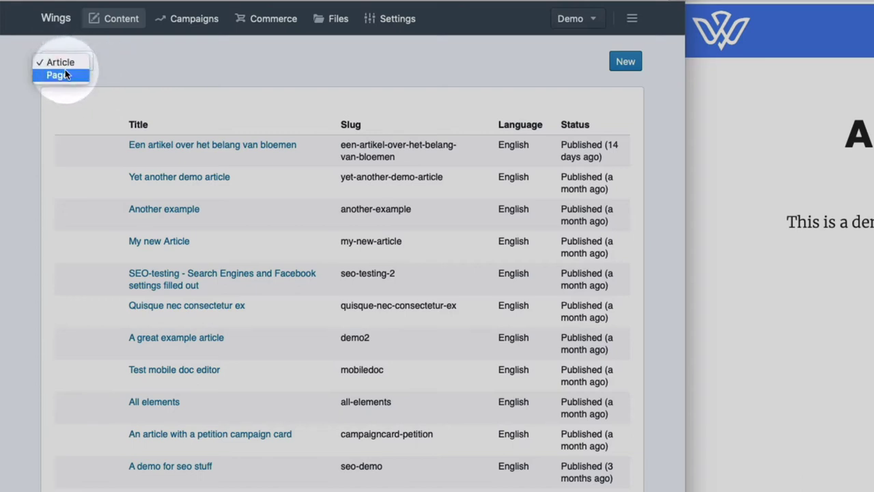
click(63, 76)
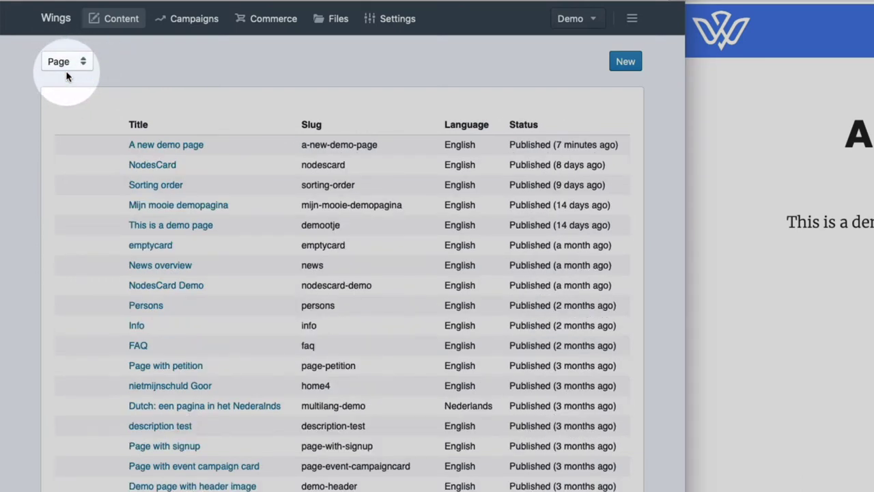
- Open "A new demo page" for editing and append the sentence "This is some text." to its existing line
click(153, 147)
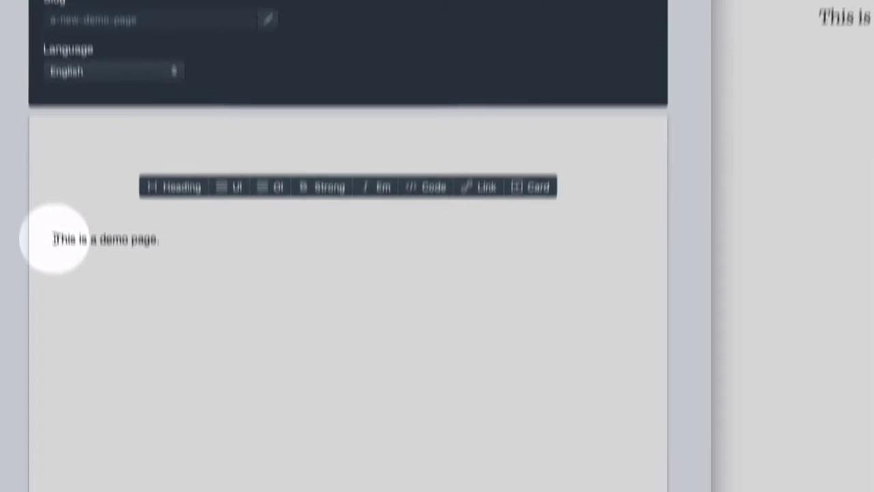
drag(185, 230, 99, 218)
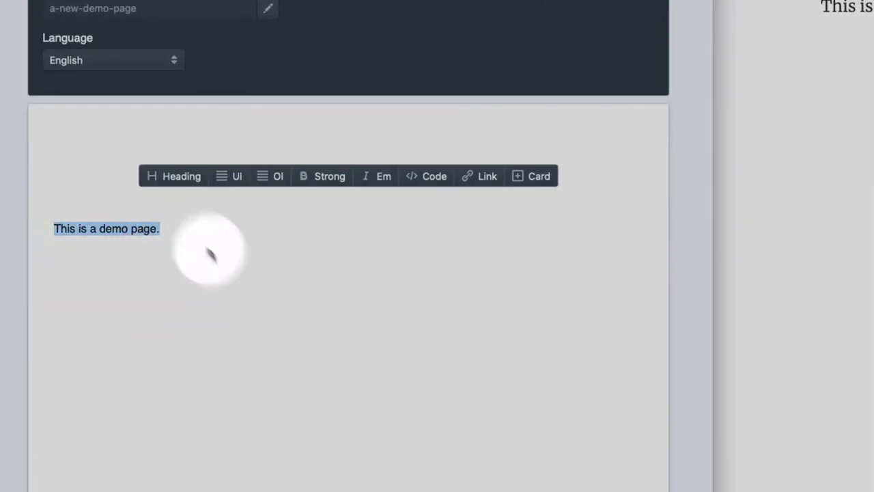
click(192, 225)
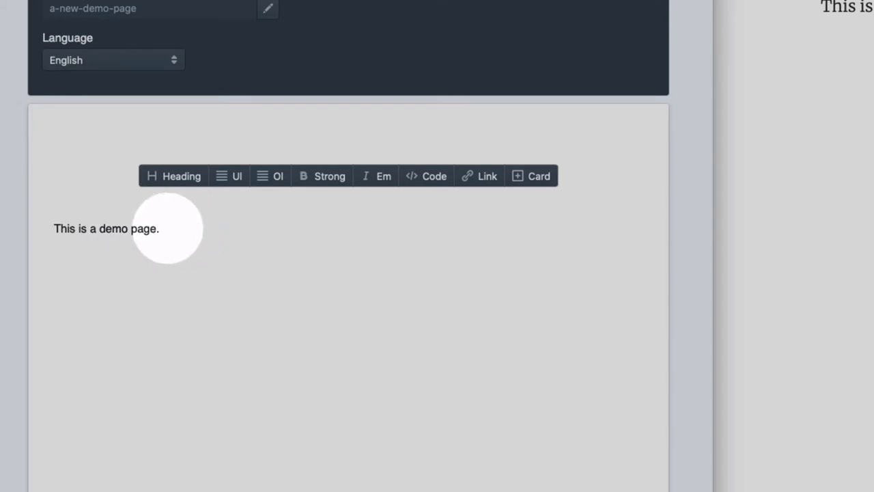
text(This is some tie)
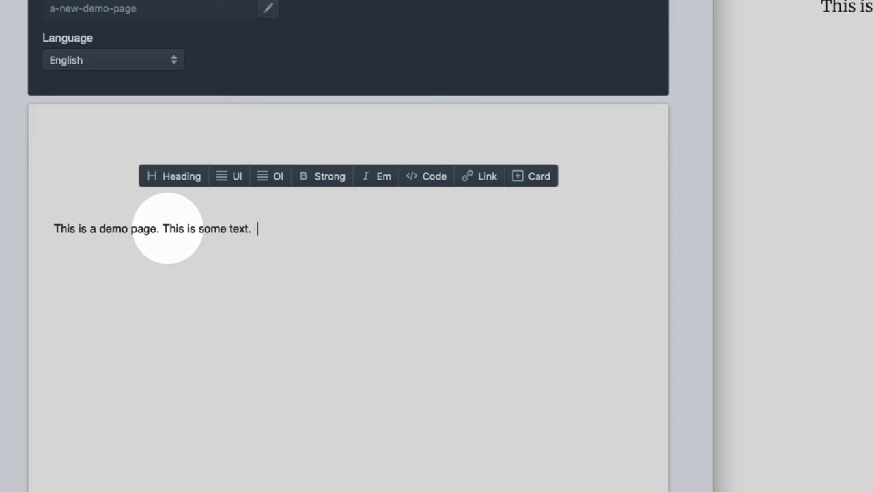
- Format the word "some" in the new sentence as both emphasised and strong
double_click(209, 228)
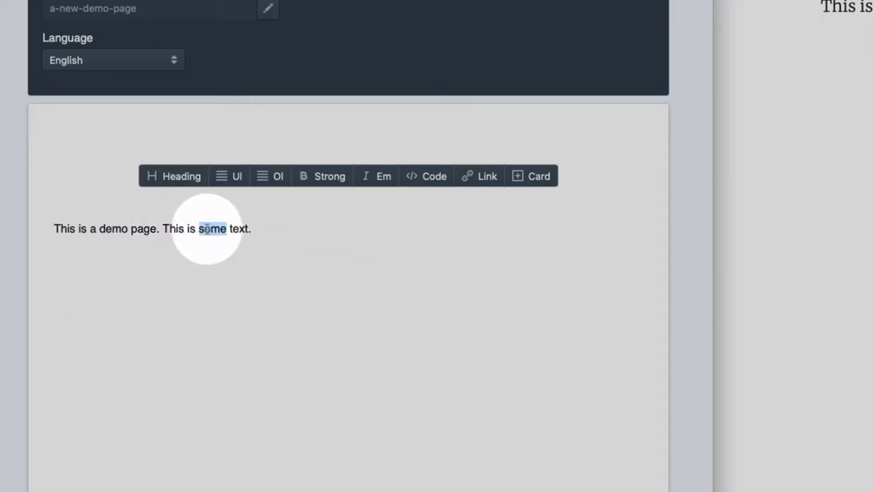
click(372, 179)
click(372, 179)
click(372, 179)
click(335, 175)
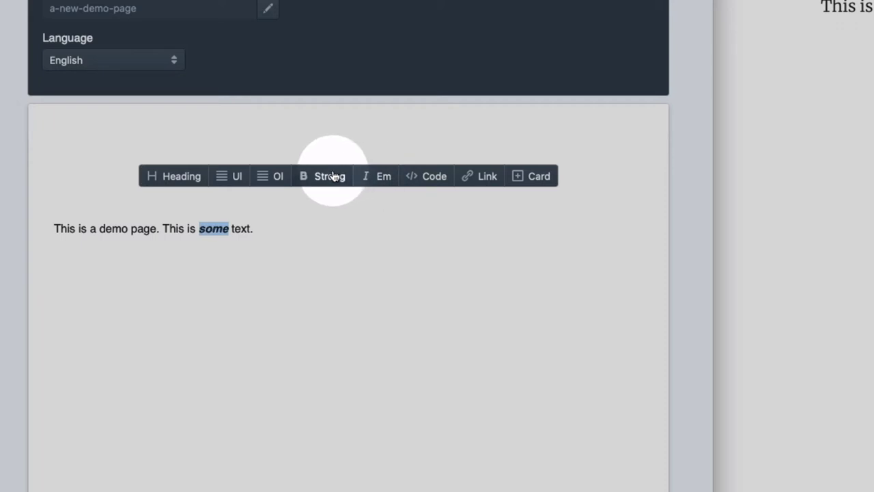
- Insert an image card on a new line below the text, using the photo of the two blue birds
click(273, 230)
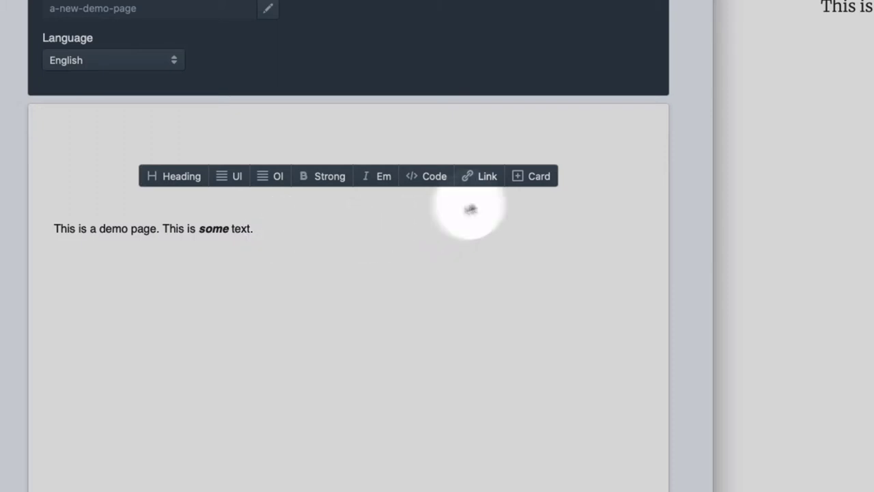
click(533, 183)
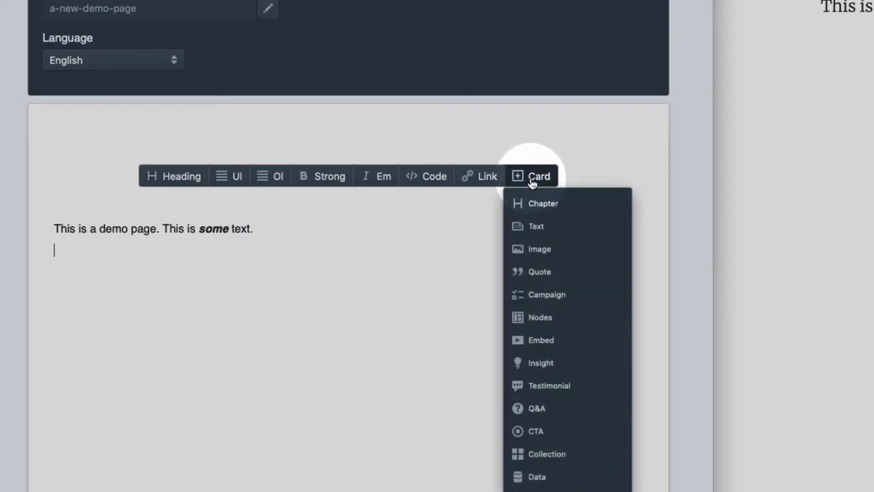
click(540, 248)
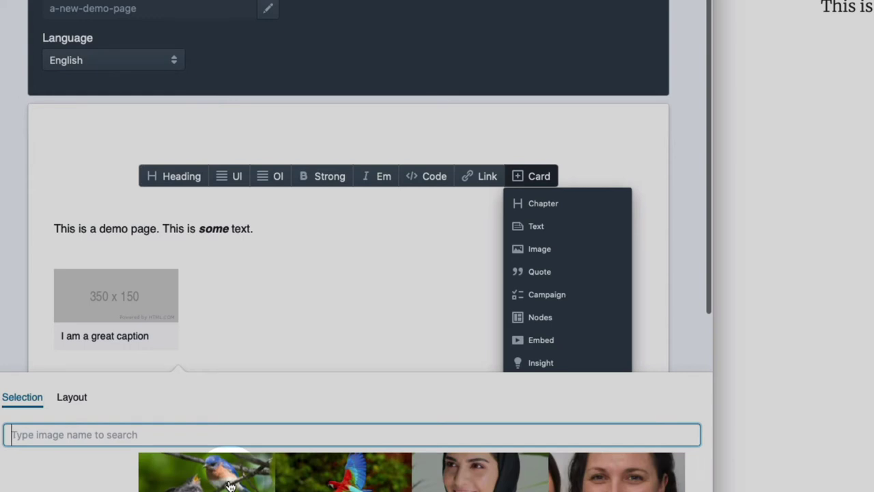
click(230, 485)
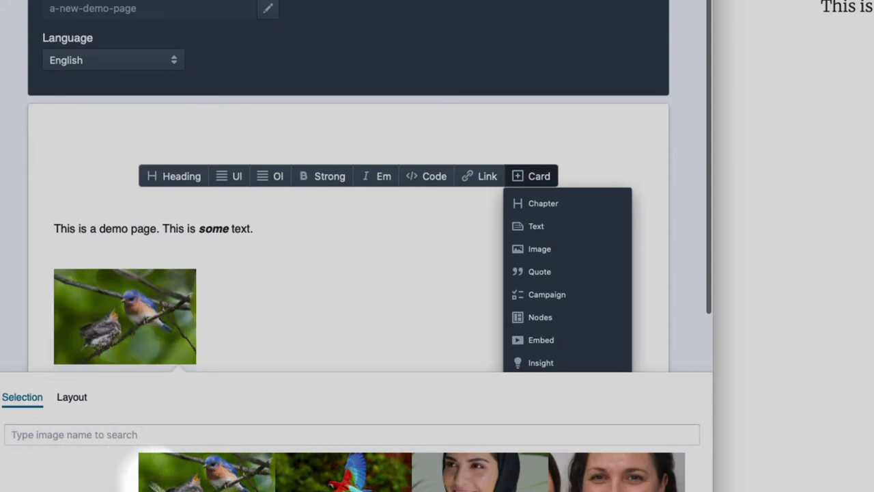
- Enlarge the bird image to the full content width through its layout size and close its settings
click(64, 401)
scroll(191, 382, down, 4)
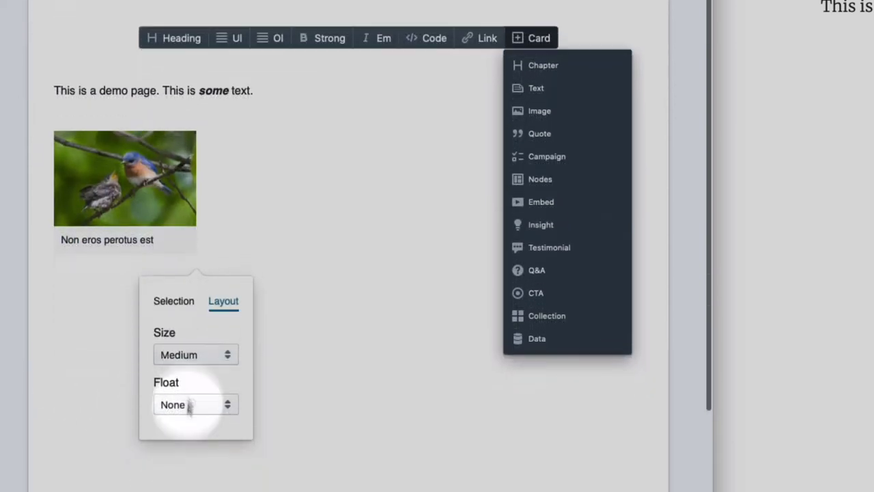
click(189, 354)
click(187, 373)
click(310, 374)
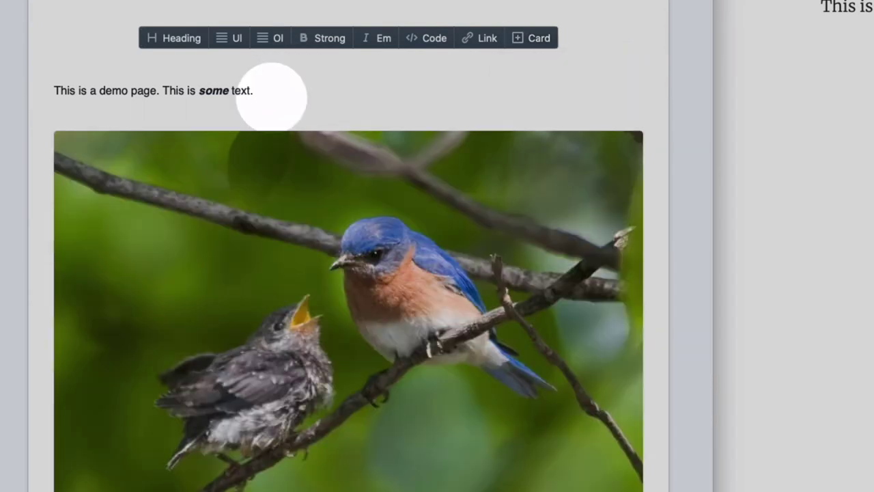
- Insert a quote card between the first line and the image, with the text "This is a quote"
click(272, 96)
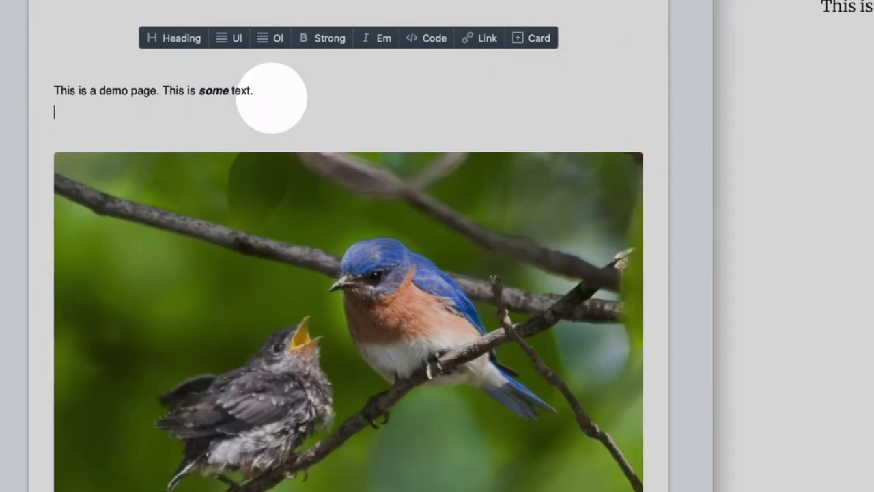
click(543, 39)
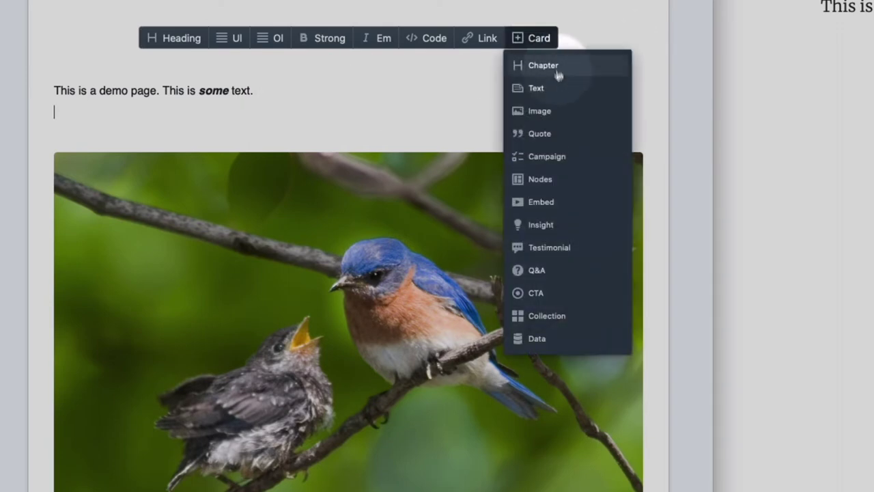
click(540, 134)
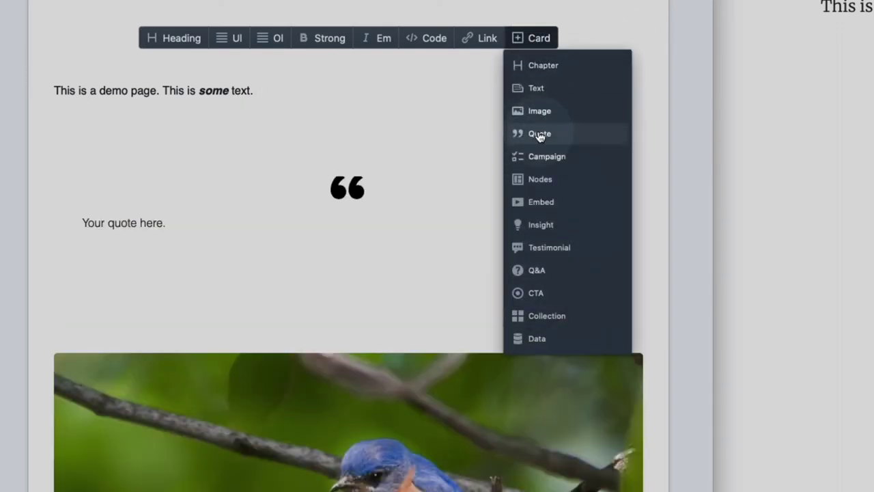
click(107, 239)
triple_click(143, 233)
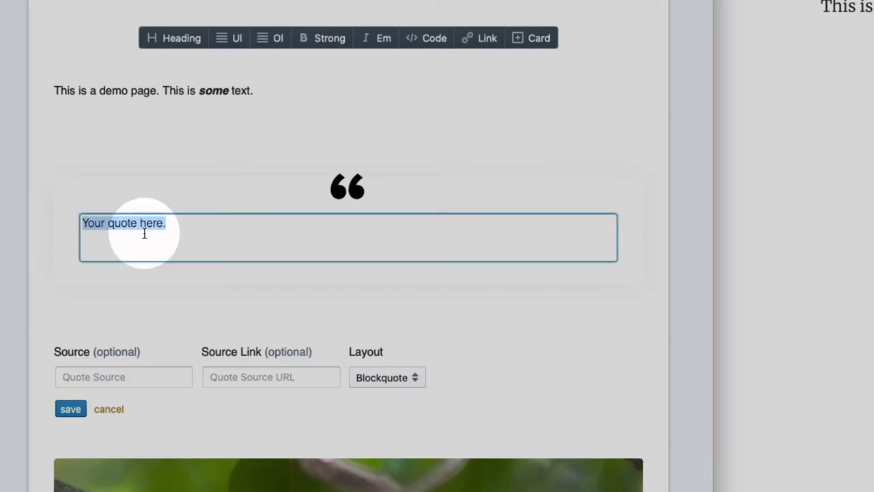
key(BackSpace)
key(BackSpace)
text(This is a blockquote)
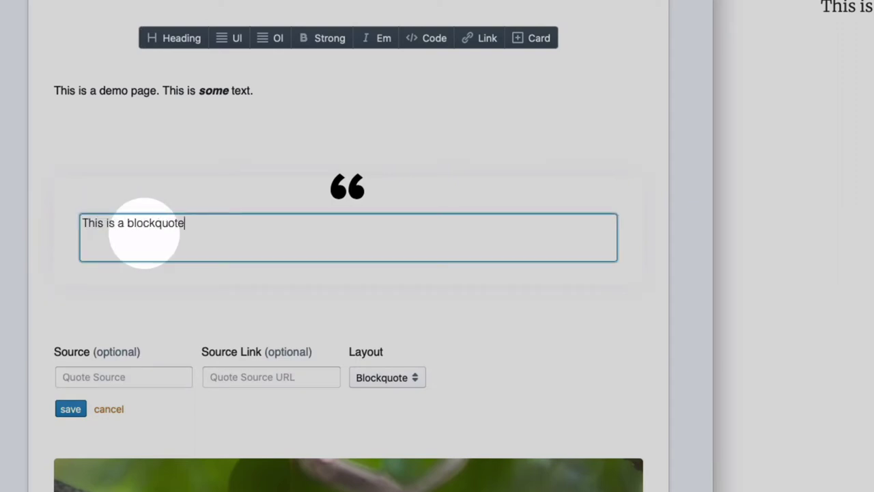
key(alt+BackSpace)
text(quote)
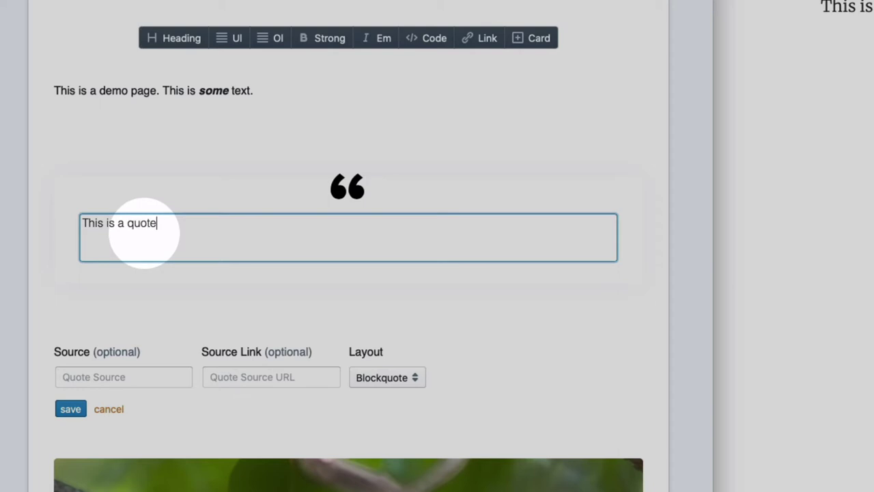
- Set the quote's layout to Pullquote and save the card
click(396, 381)
click(382, 395)
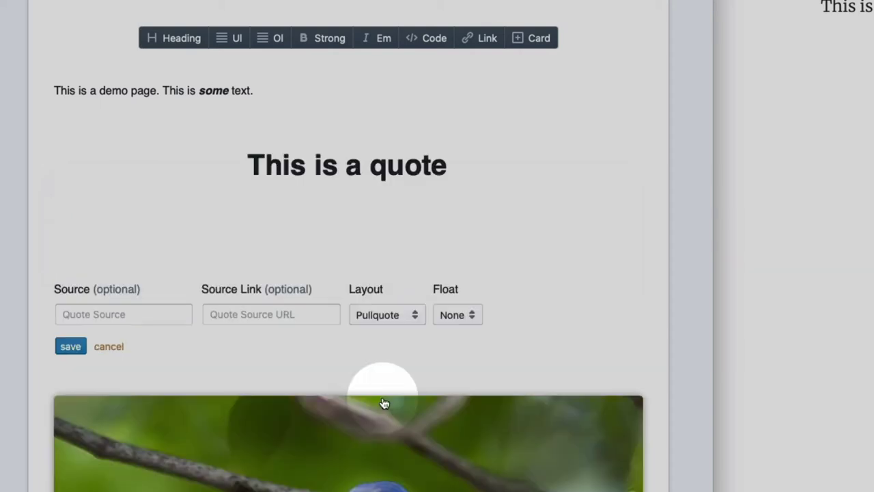
click(71, 347)
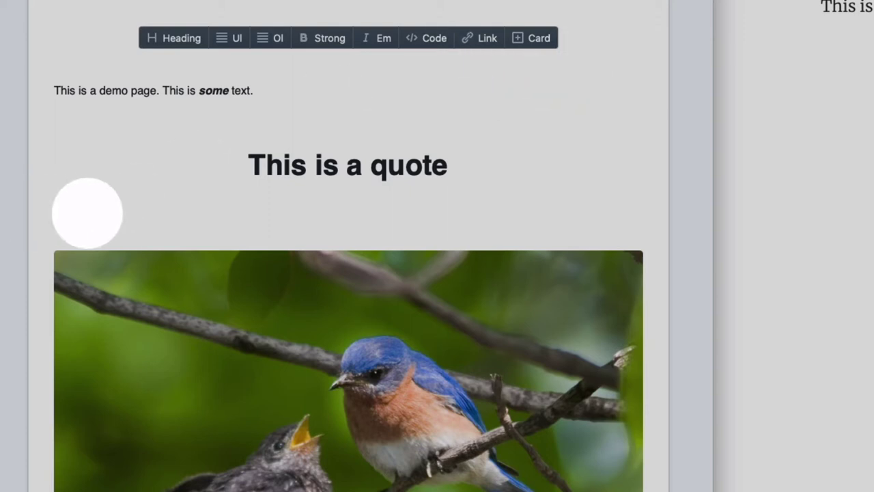
- Add the line "This is some more text." below the quote, followed by an empty line
key(Return)
text(More)
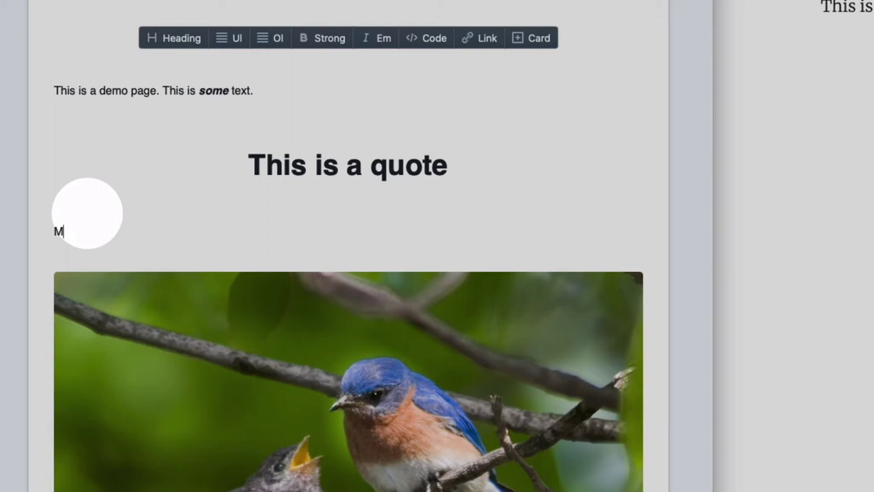
key(BackSpace)
text(This is some more text.)
key(Return)
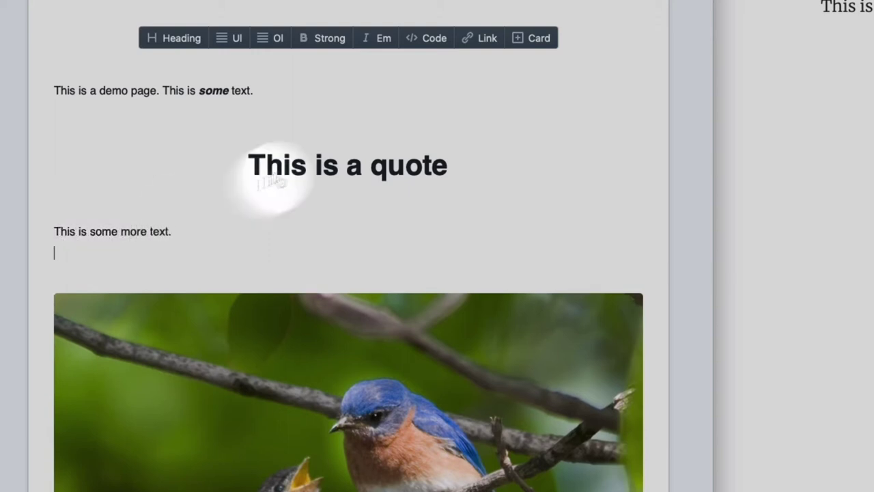
- Insert a Nodes card below that line and choose "A new demo page" as its first selected node
click(539, 38)
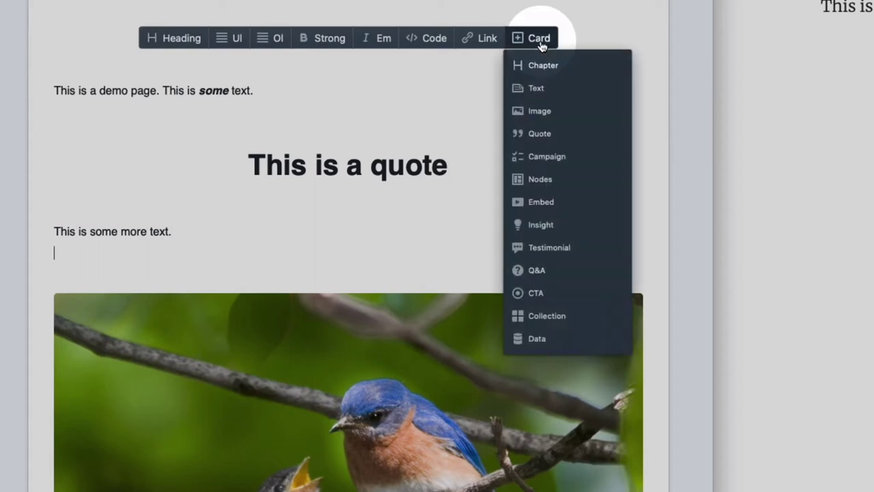
click(540, 180)
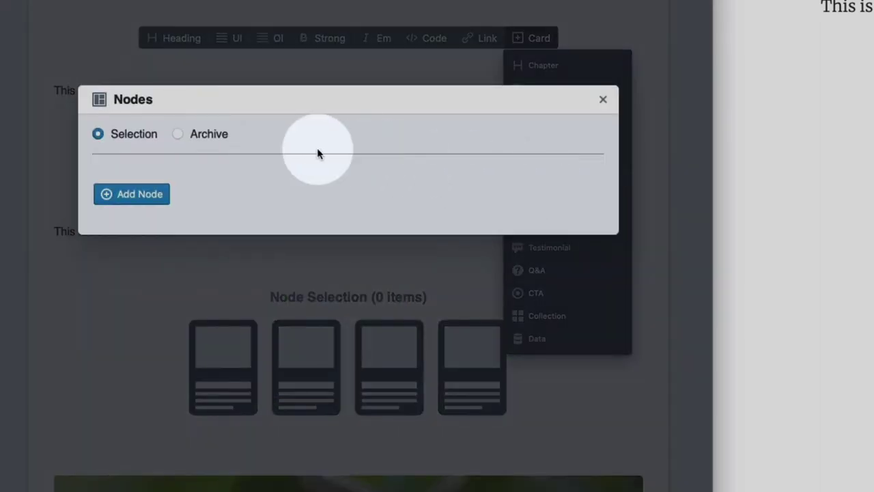
click(129, 195)
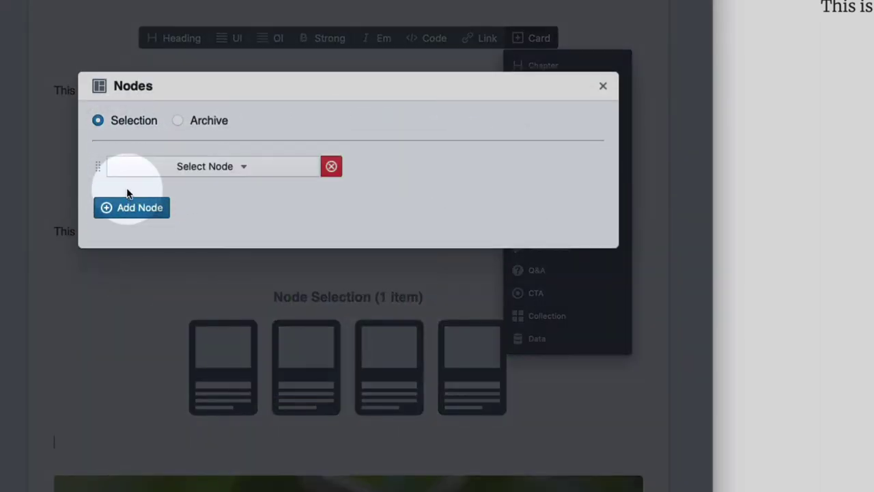
click(214, 170)
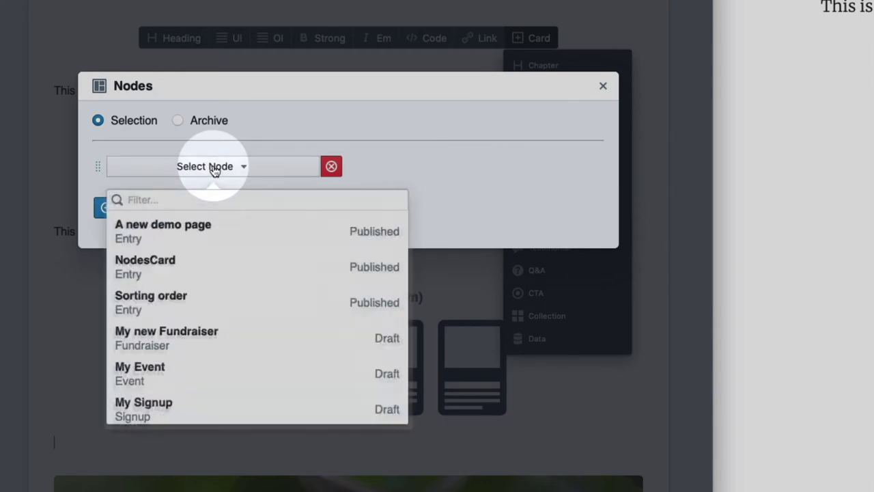
click(183, 237)
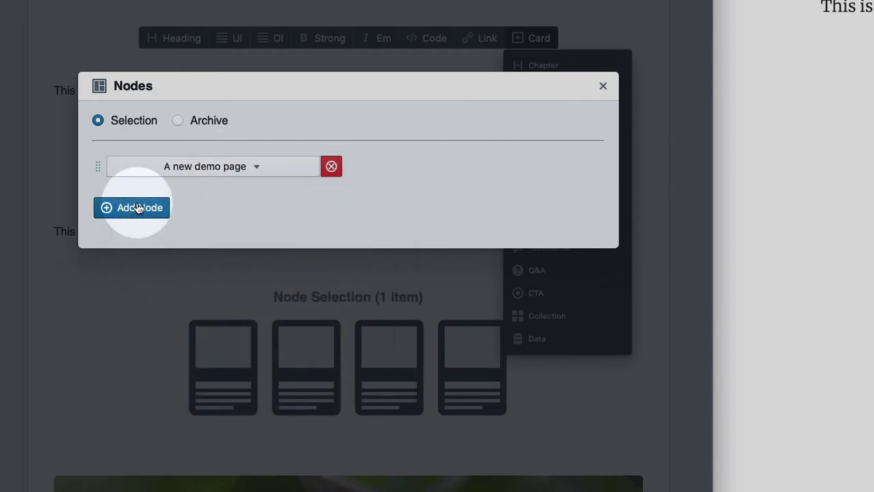
- Add "Yet another demo article" as the second selected node in the Nodes card
click(136, 207)
click(184, 181)
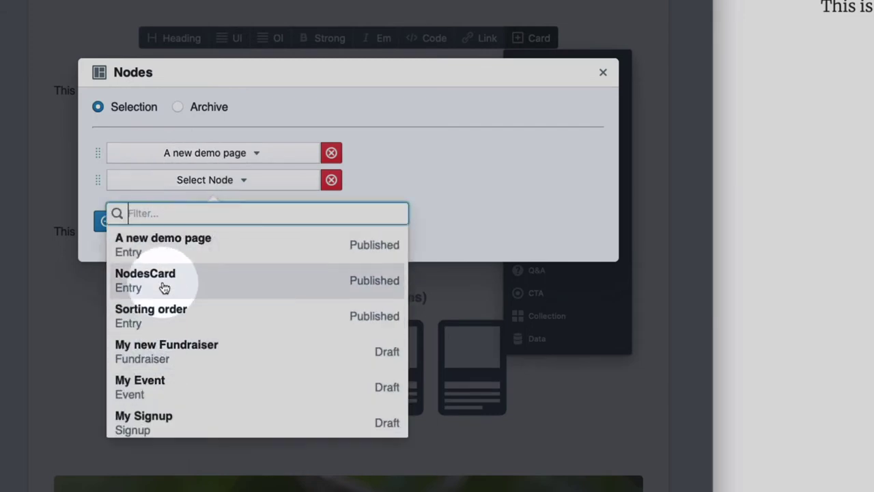
scroll(164, 288, down, 5)
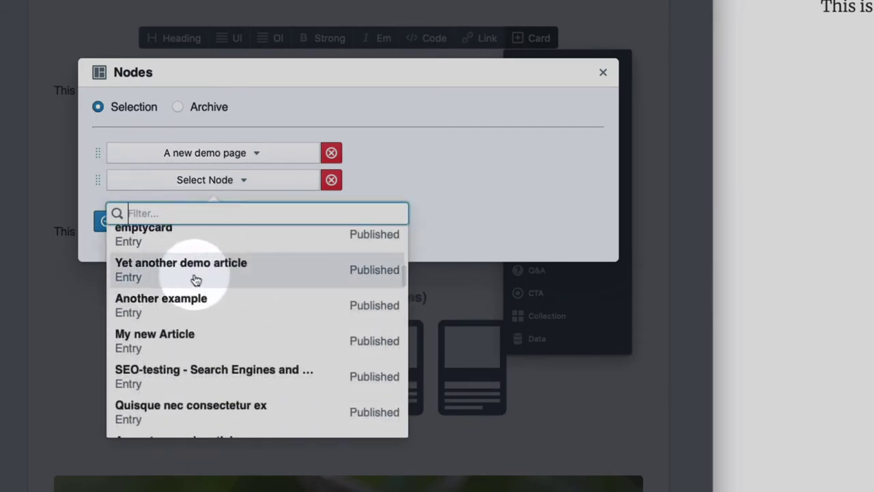
click(192, 260)
- Add "A great example article" as the third selected node in the Nodes card
click(166, 220)
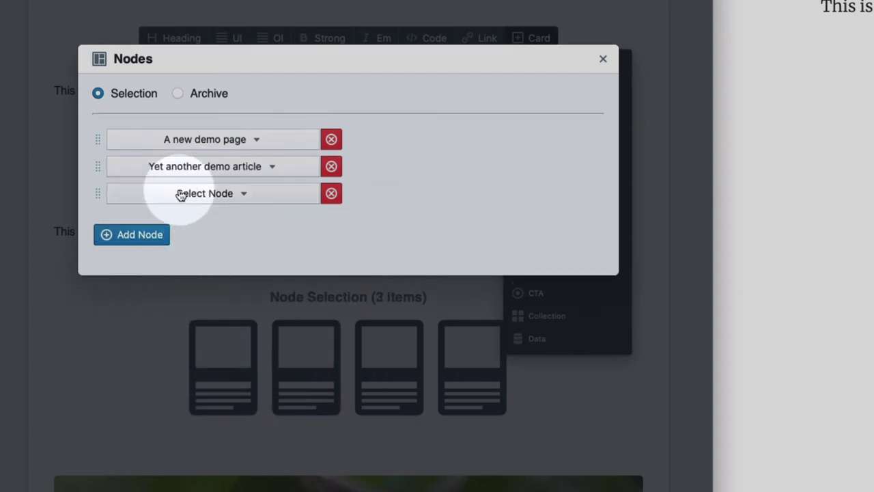
click(198, 195)
scroll(205, 287, down, 5)
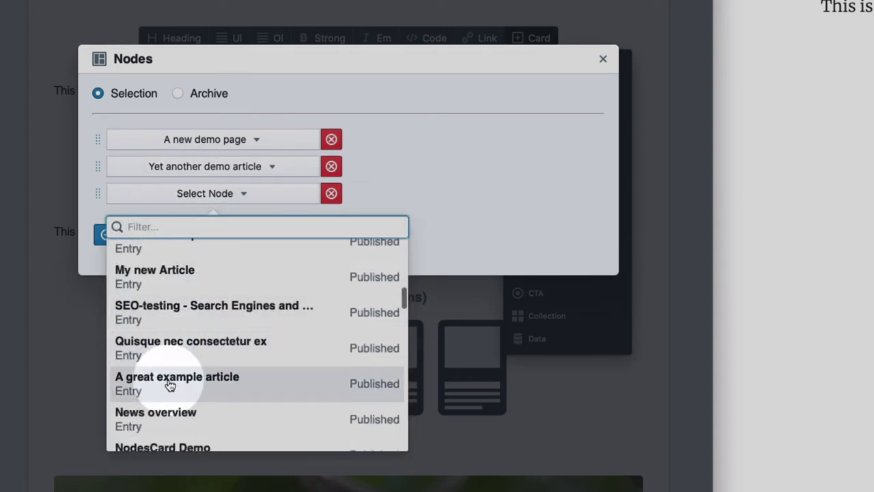
click(170, 387)
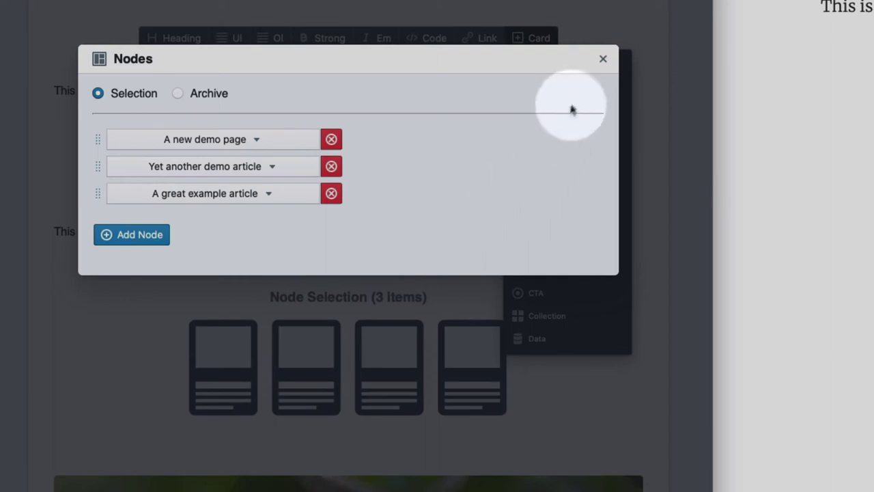
- Switch the Nodes card to Archive to view its resource types, and return it to Selection
click(179, 97)
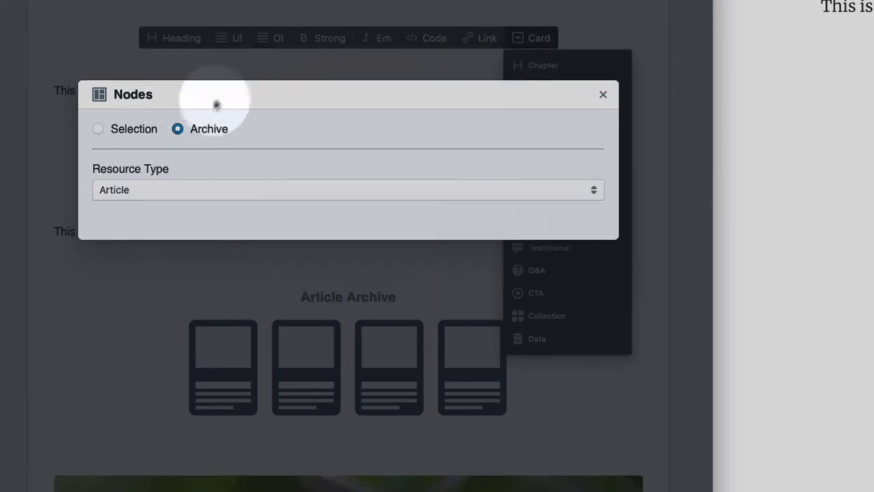
click(125, 190)
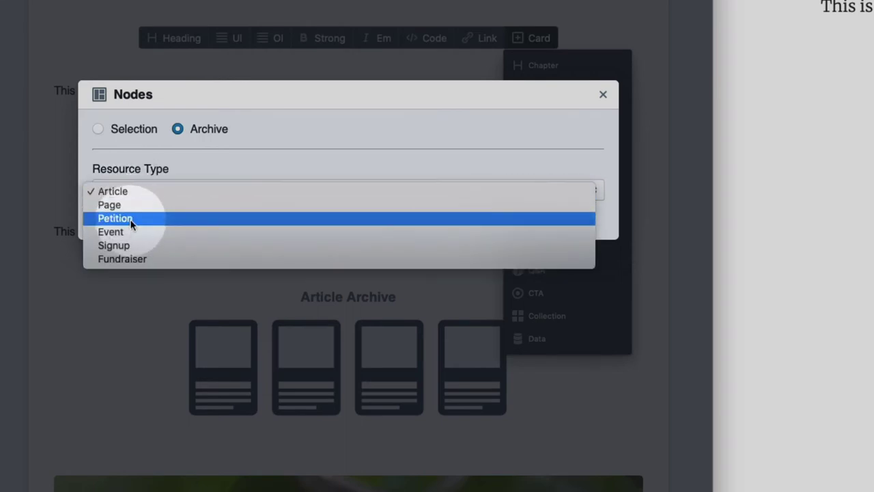
click(117, 130)
click(116, 129)
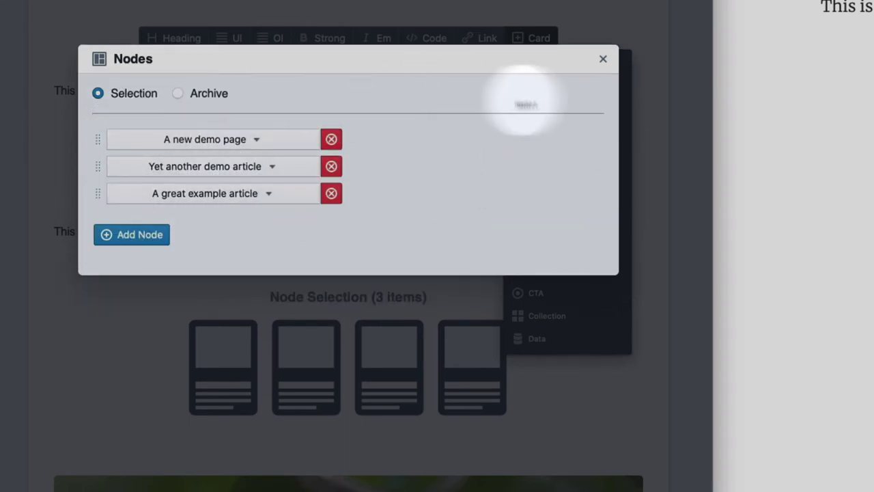
- Close the Nodes card and add the line "This is some additional text." below it, followed by an empty line
click(605, 59)
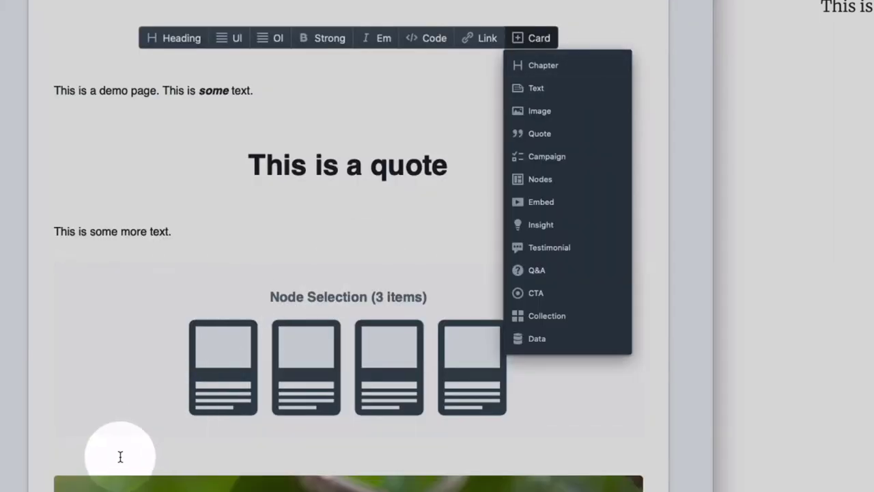
click(120, 456)
key(Return)
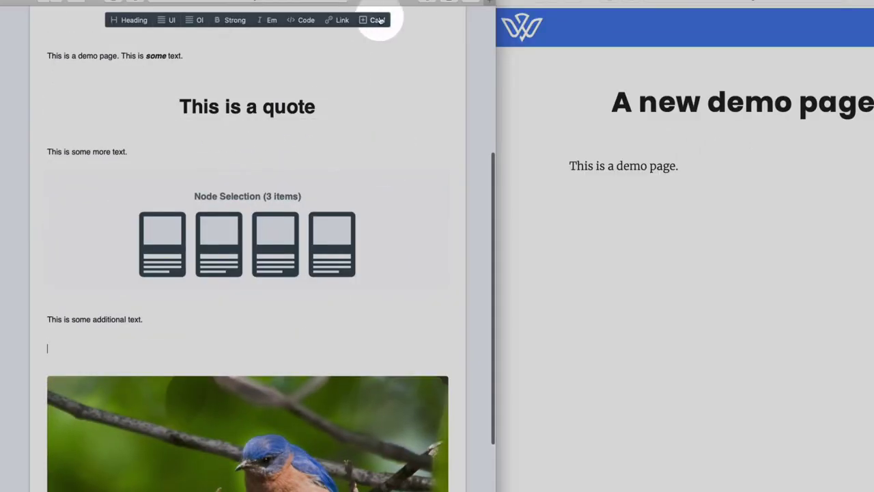
- Insert a Campaign card below the additional text with "My Petition" as its node, and close the card
click(378, 20)
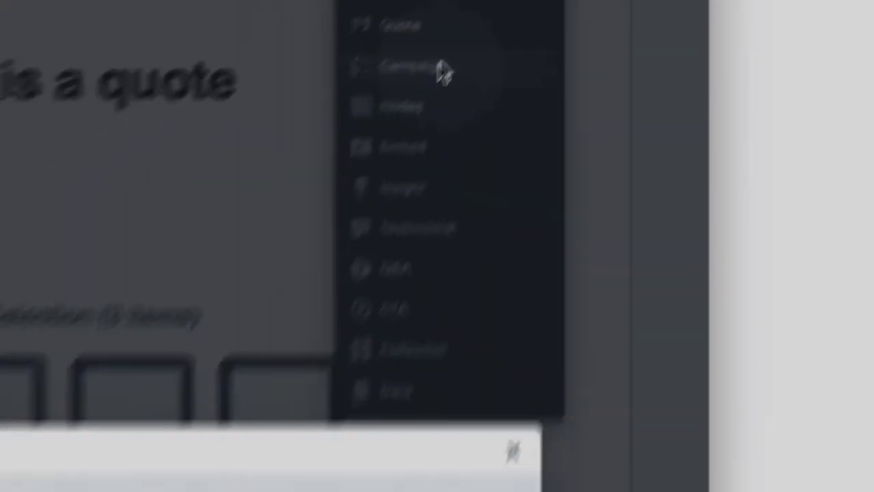
click(396, 137)
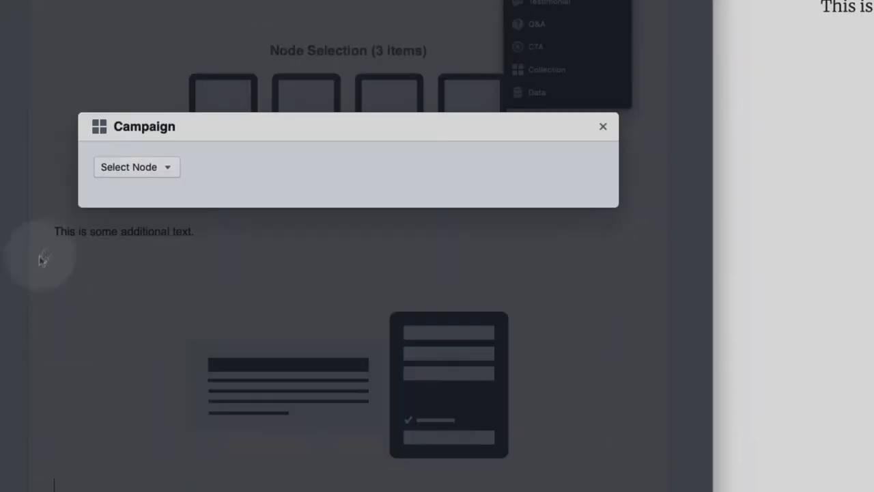
click(142, 175)
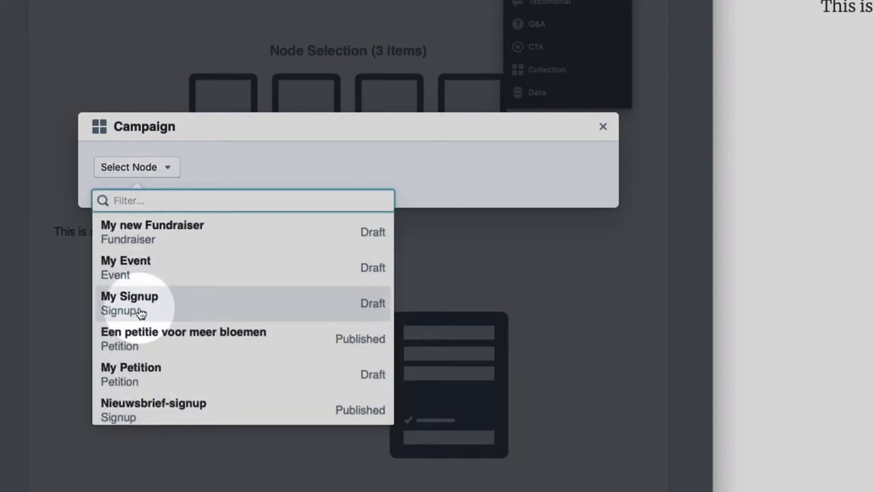
scroll(140, 311, down, 2)
scroll(140, 311, down, 3)
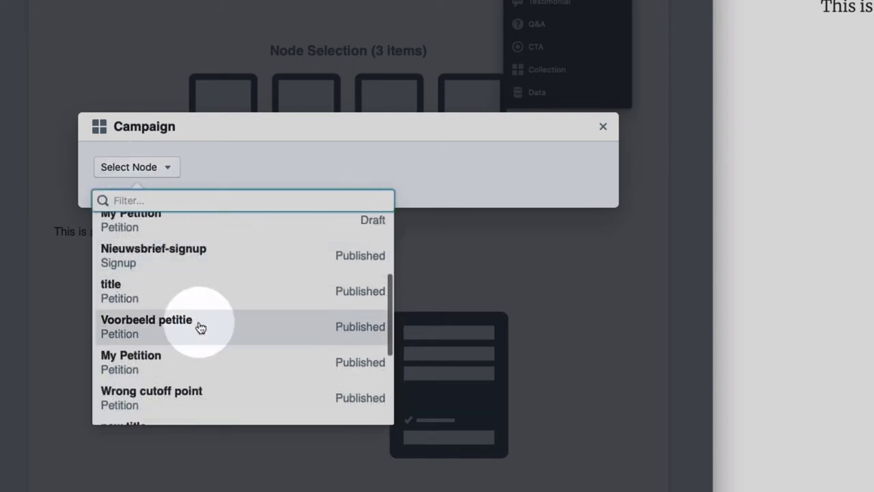
scroll(183, 347, down, 3)
click(156, 228)
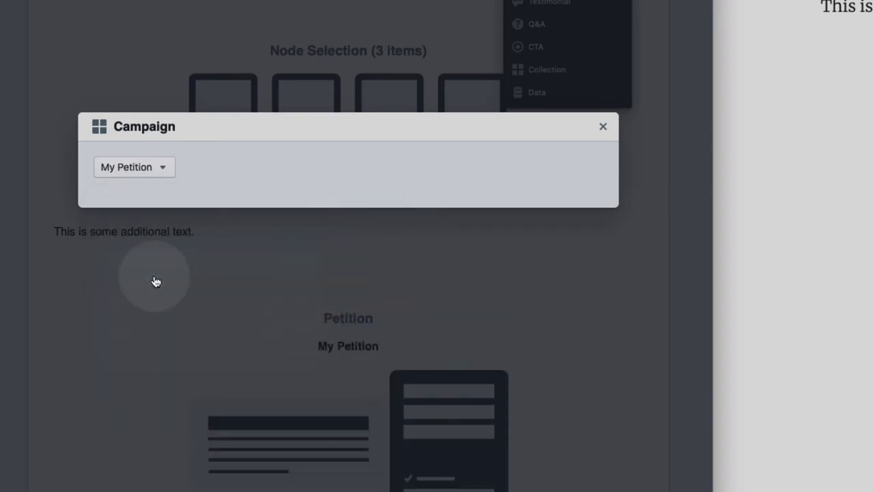
click(603, 129)
click(476, 250)
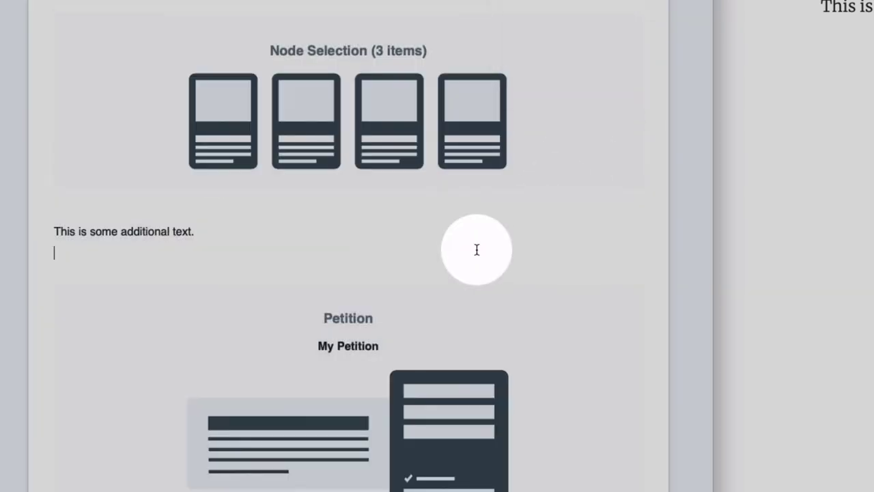
- Save the demo page with its new quote, nodes and campaign cards
scroll(477, 250, up, 2)
scroll(476, 250, up, 3)
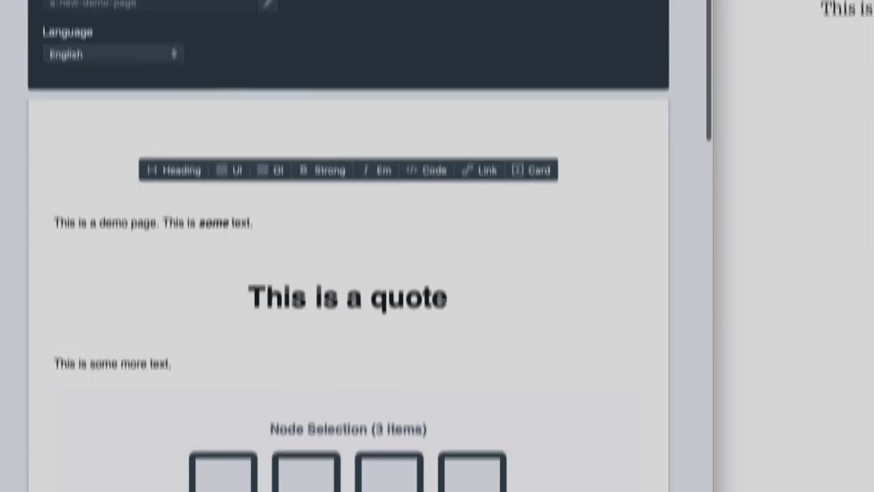
scroll(519, 96, up, 3)
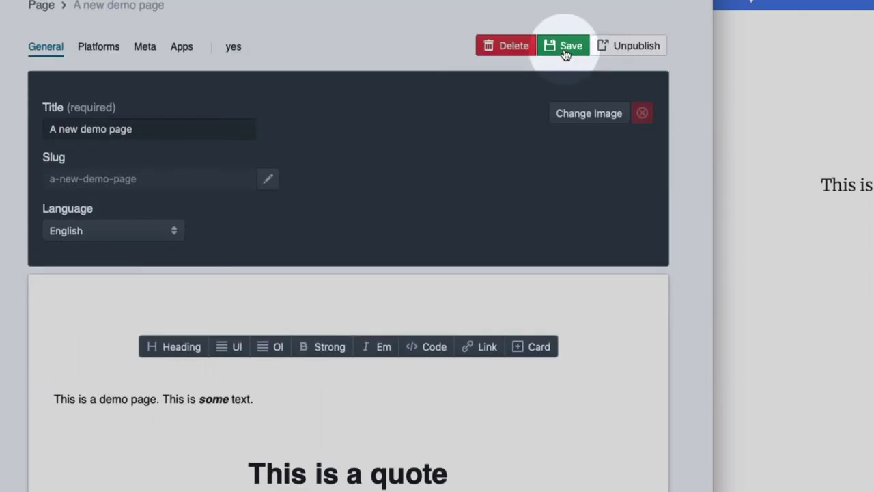
- Examine the published demo page from the title and quote down through the embedded cards
scroll(537, 250, down, 3)
scroll(537, 250, down, 1)
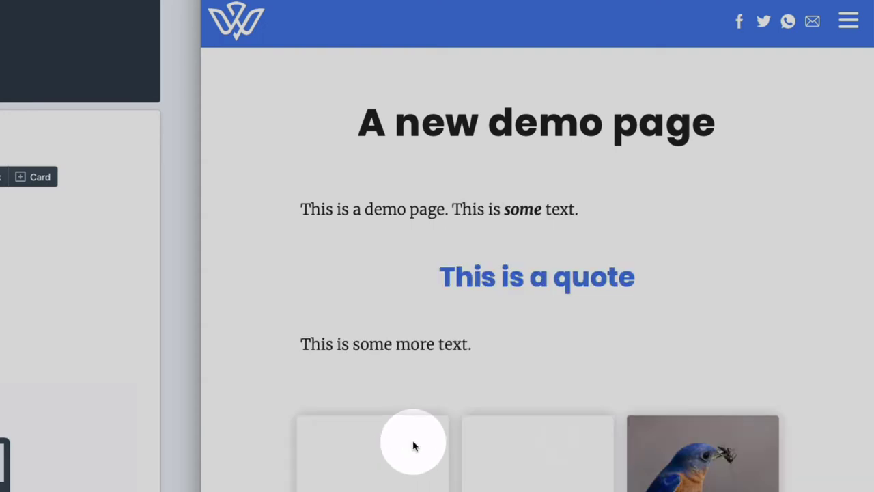
scroll(268, 361, down, 3)
scroll(269, 360, down, 10)
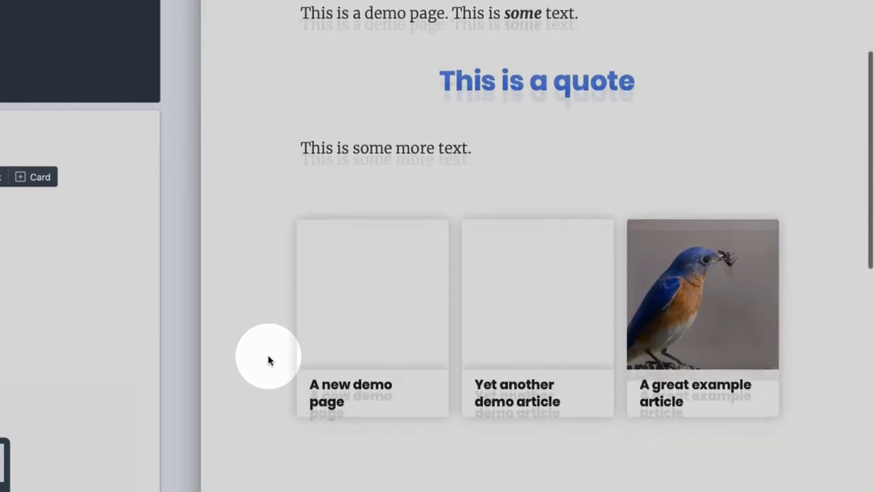
scroll(269, 361, down, 8)
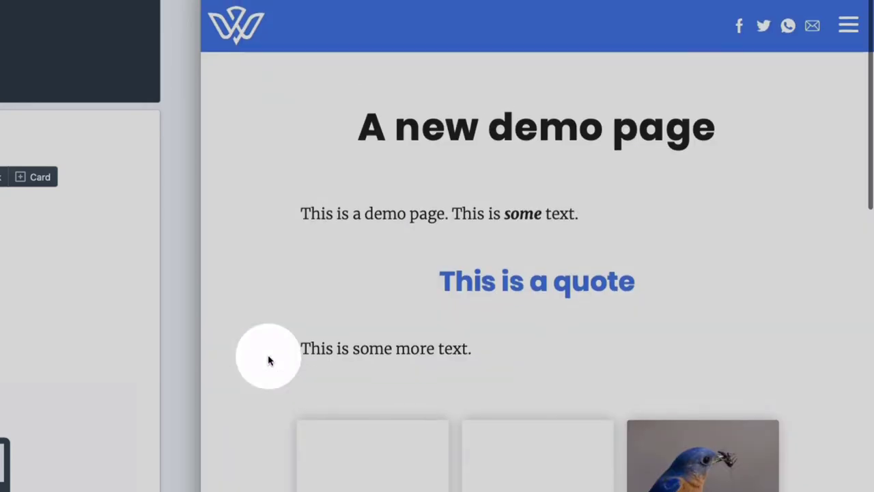
scroll(269, 360, down, 1)
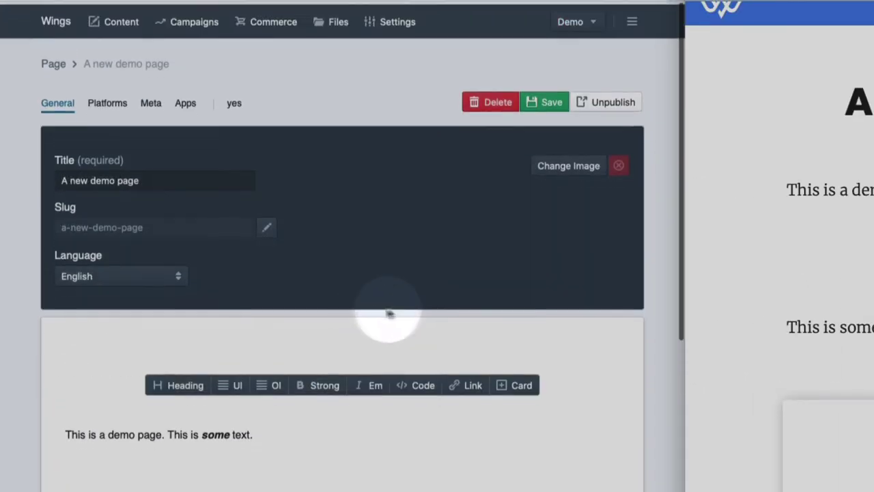
- Set the page's Featured platform image to Dad-Fledgling.jpg and save the page
scroll(342, 309, down, 1)
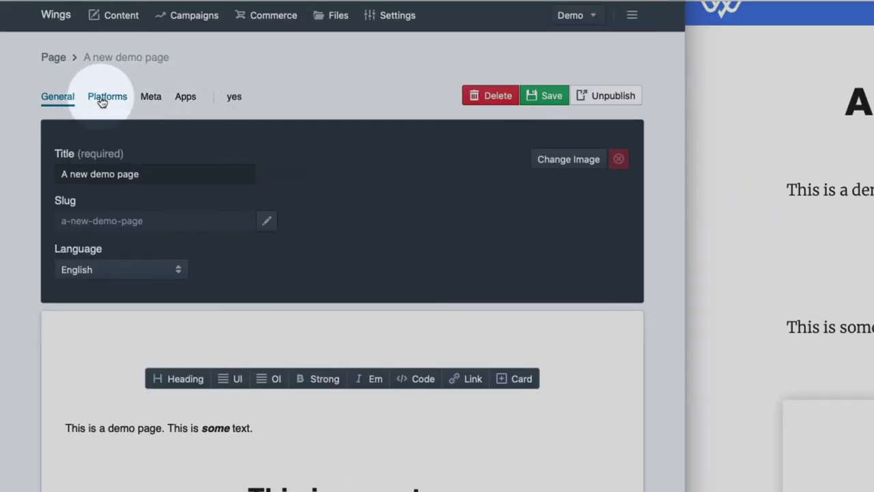
click(103, 100)
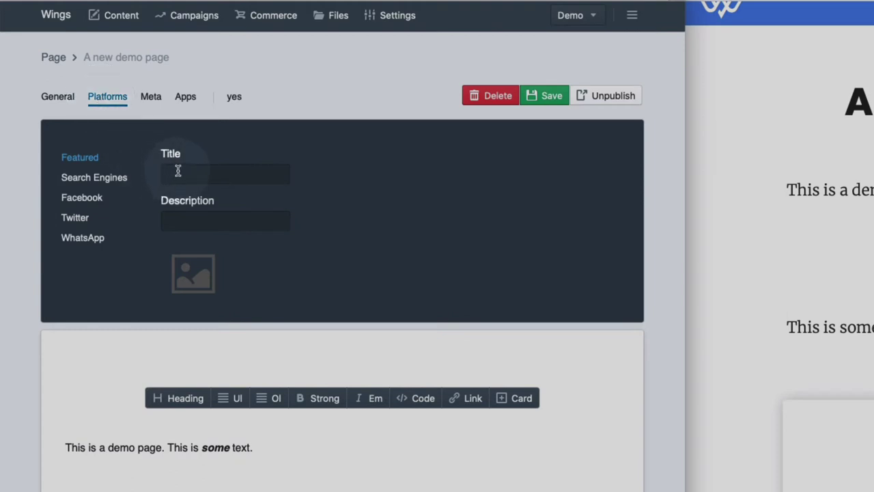
click(183, 217)
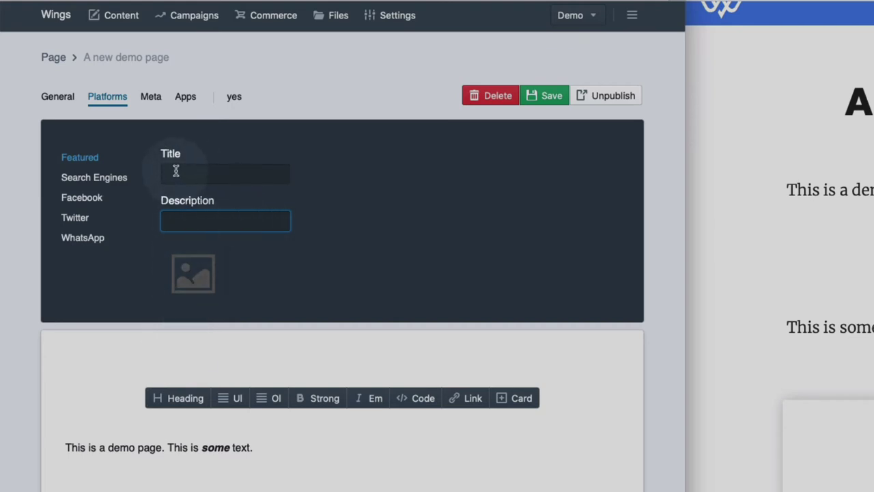
click(204, 275)
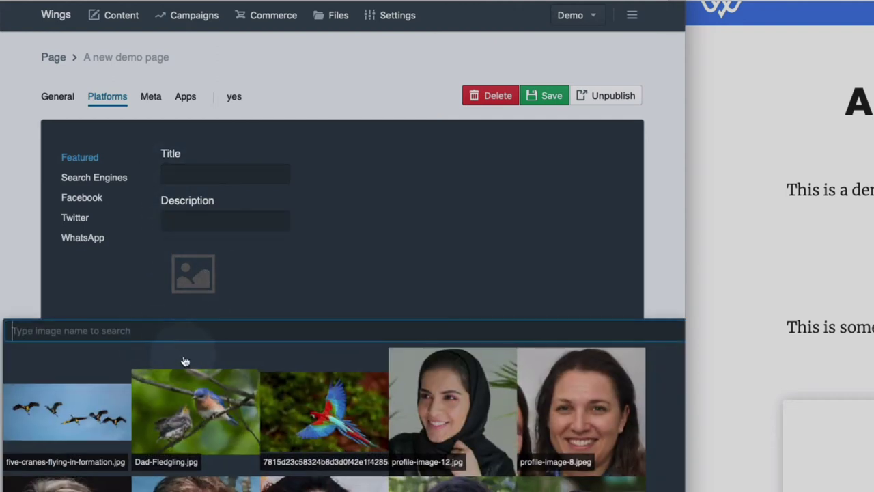
click(192, 413)
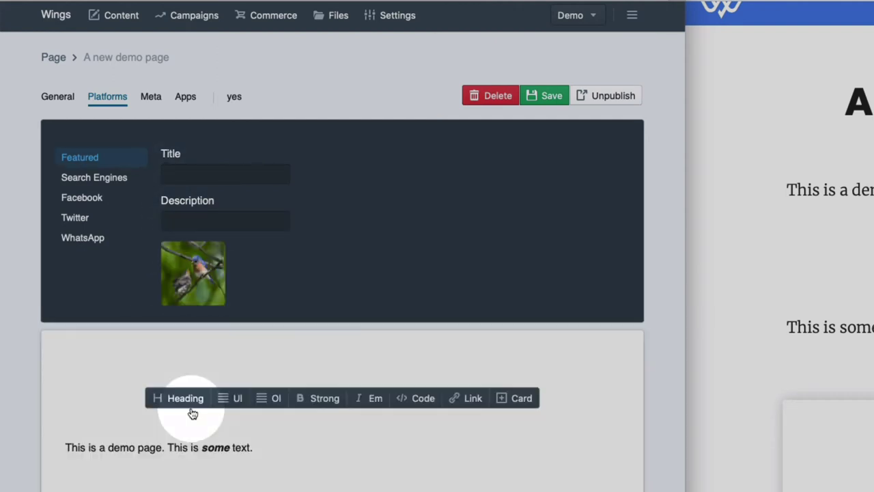
click(548, 97)
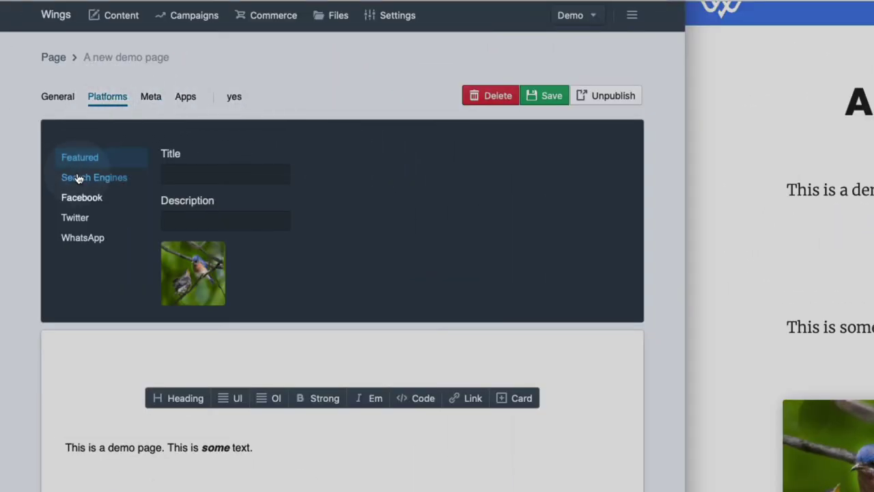
- View the Search Engines and Facebook platform settings, and return to the Featured settings
click(77, 179)
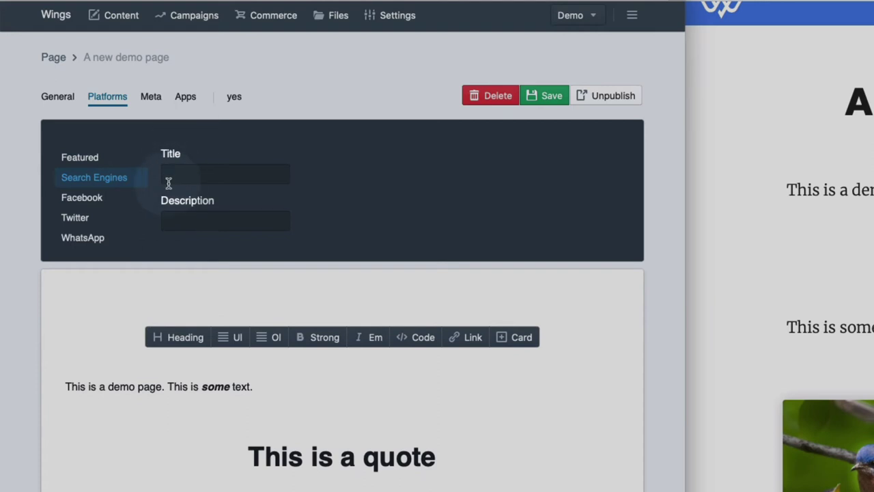
click(91, 198)
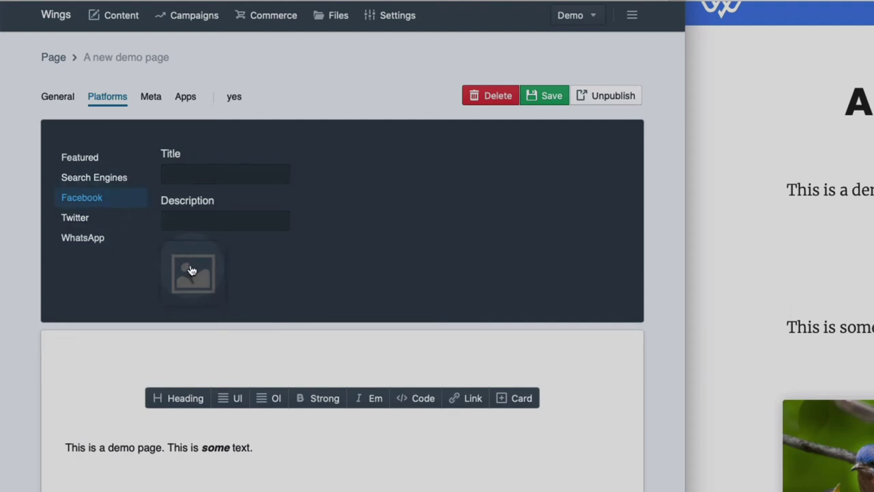
click(95, 160)
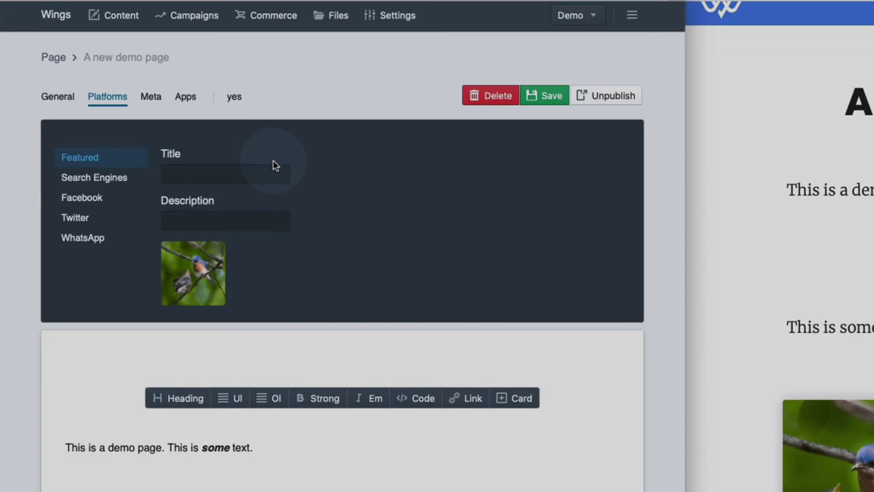
- Compare the page's node selection and petition cards in the editor with how they appear on the published demo page
scroll(345, 333, down, 10)
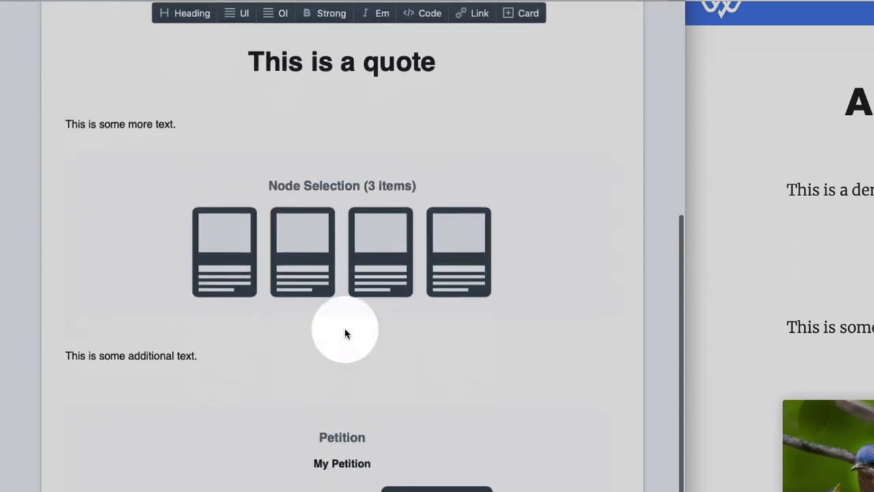
scroll(369, 381, down, 3)
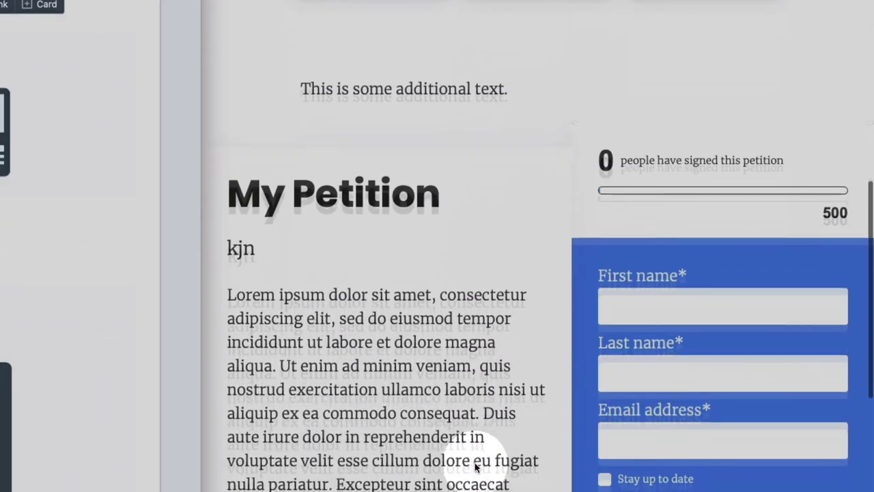
scroll(476, 468, down, 2)
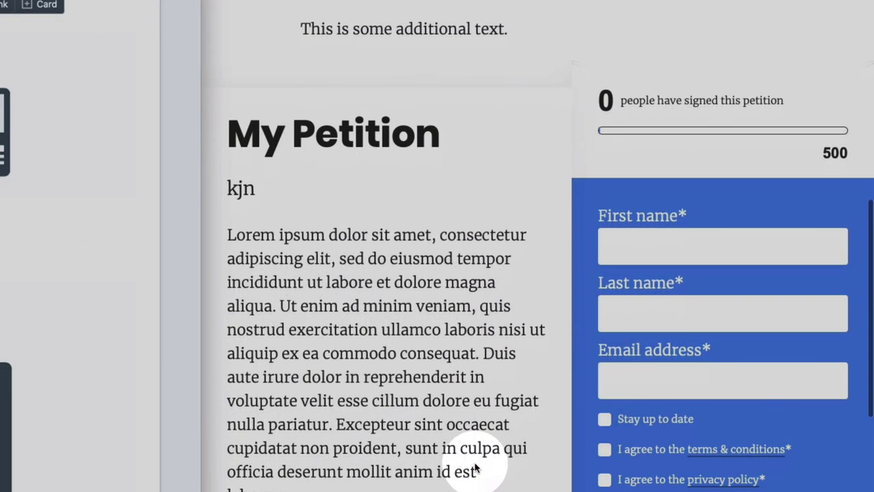
right_click(0, 298)
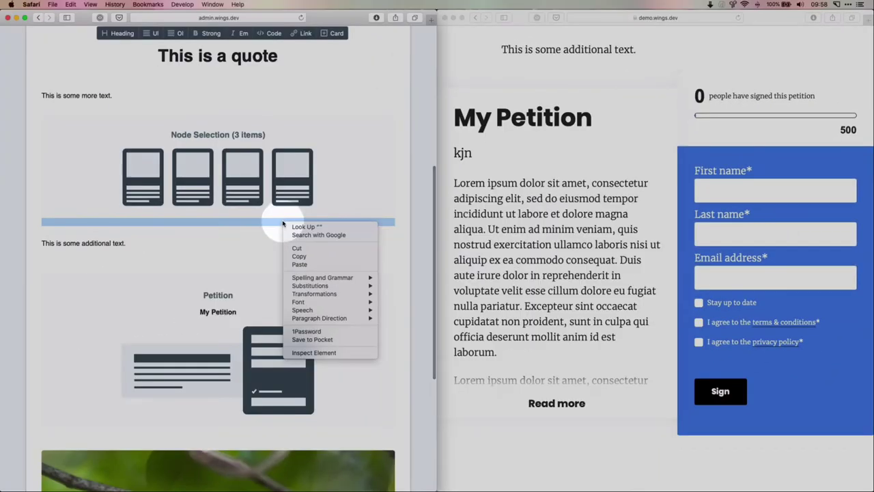
click(279, 273)
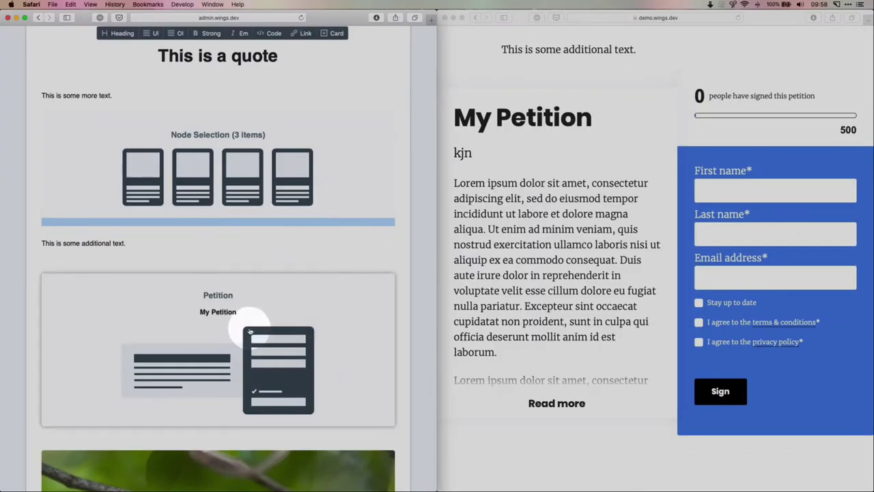
click(498, 318)
scroll(498, 313, up, 3)
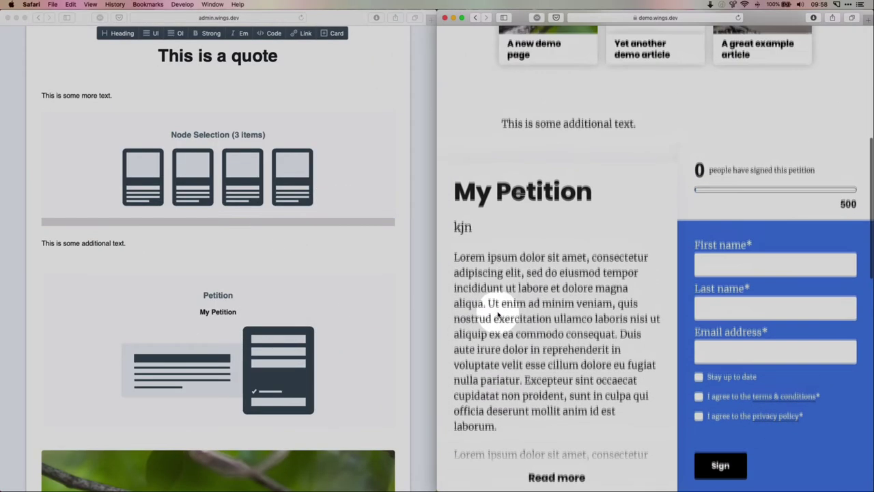
scroll(497, 307, up, 5)
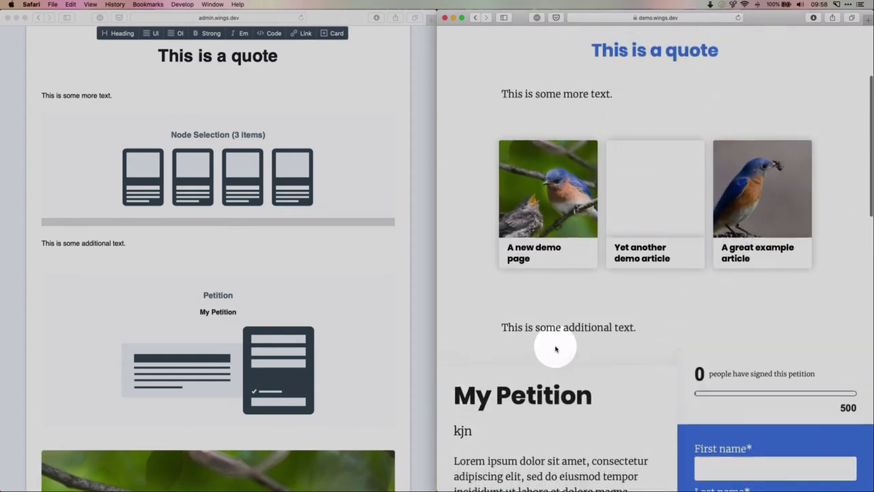
scroll(555, 349, up, 4)
scroll(361, 216, up, 5)
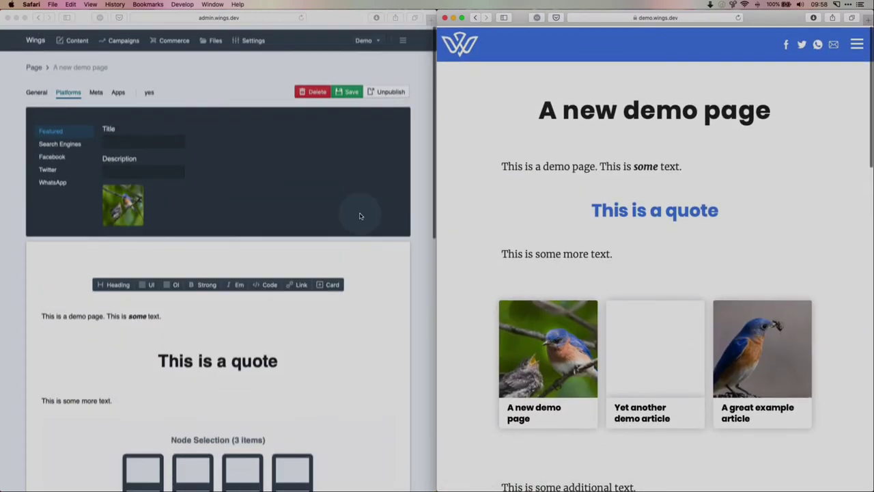
- View the Demo Petition page on the published site, examine its layout and form, and return to the demo page
click(857, 44)
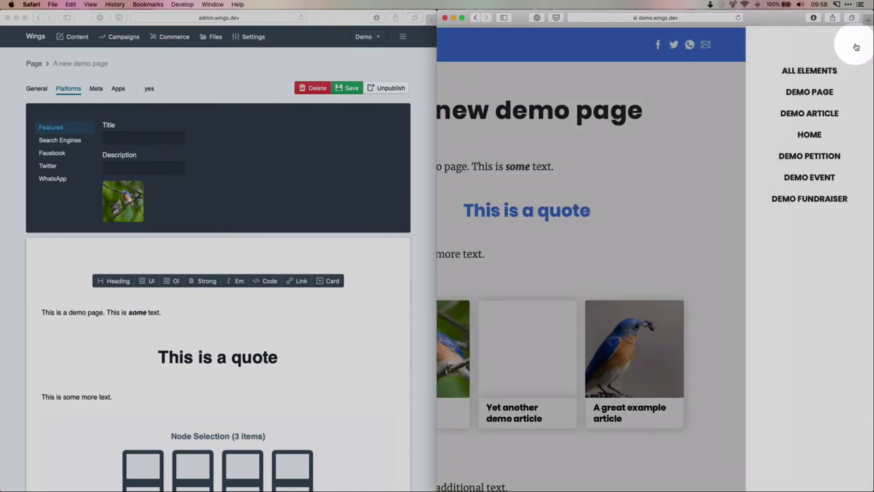
click(799, 162)
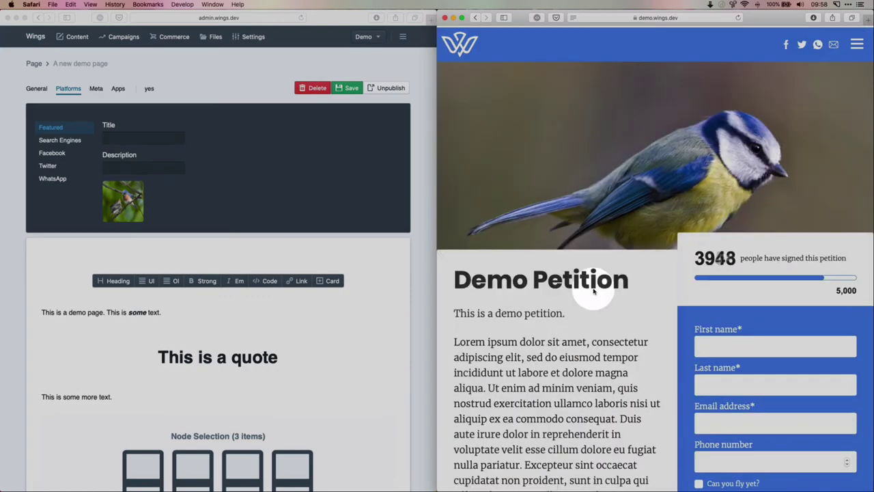
scroll(594, 291, down, 5)
scroll(594, 292, up, 10)
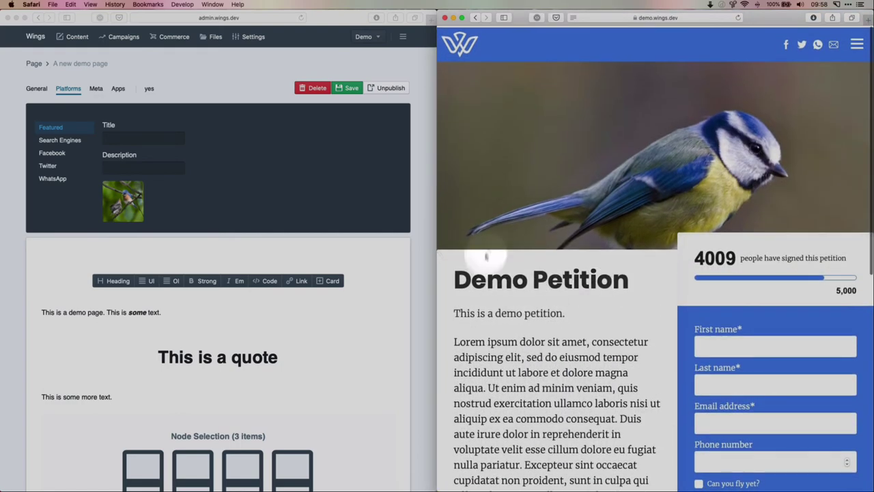
scroll(612, 175, down, 1)
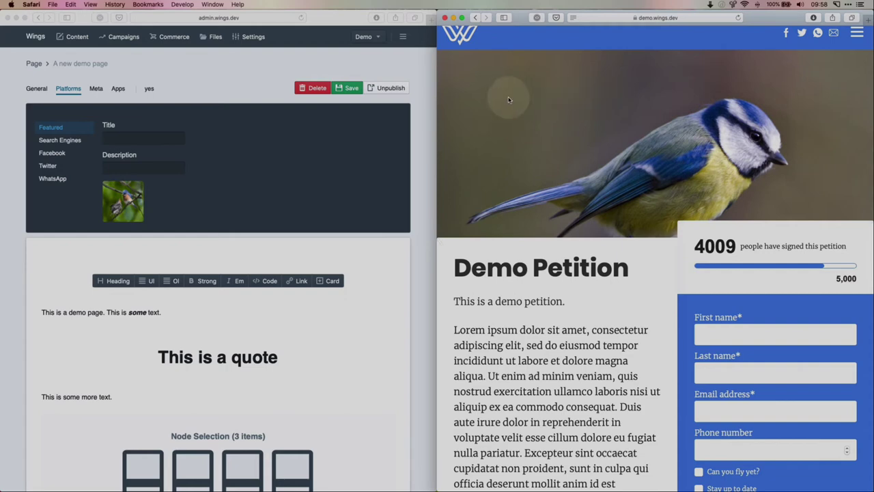
scroll(509, 99, up, 2)
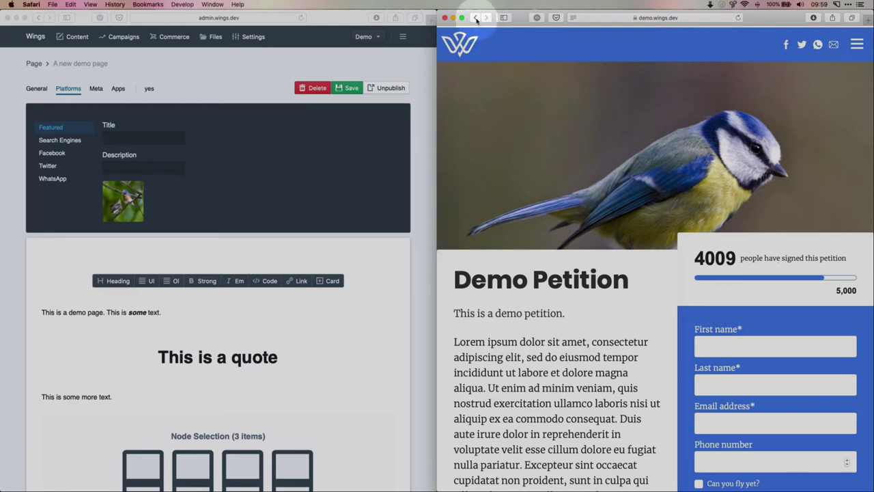
click(476, 19)
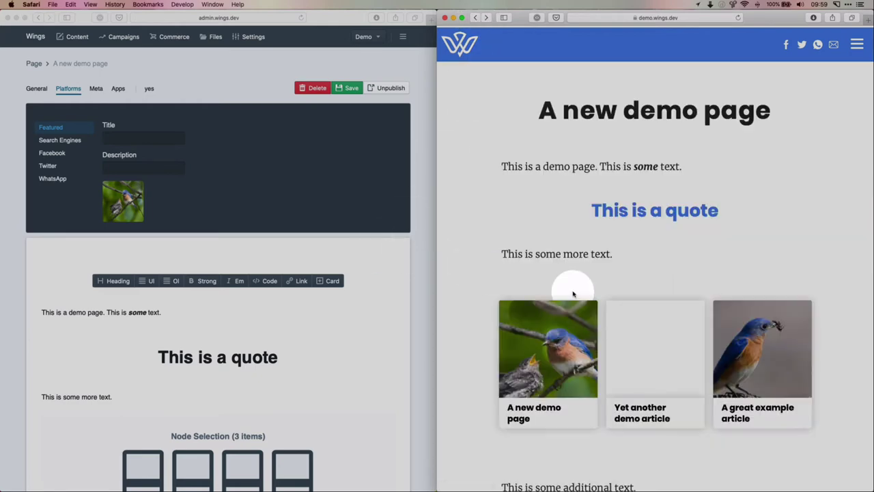
- Create a new Petition campaign and select its title text
click(126, 36)
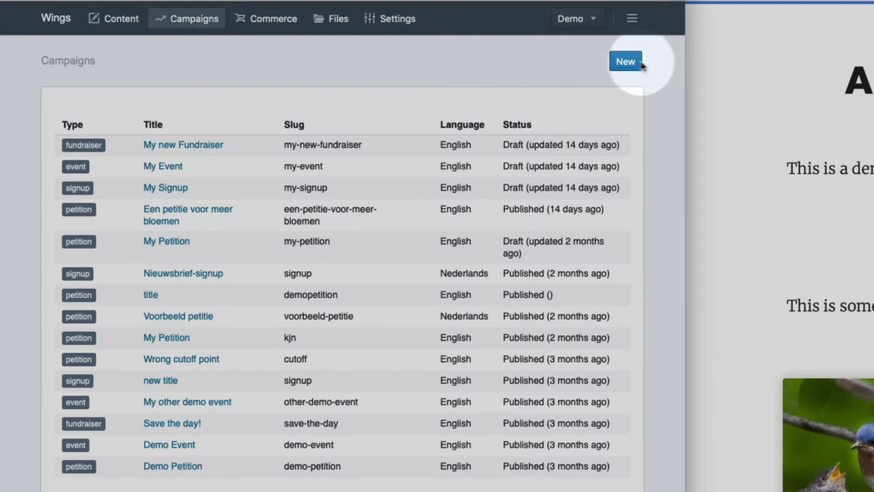
click(625, 62)
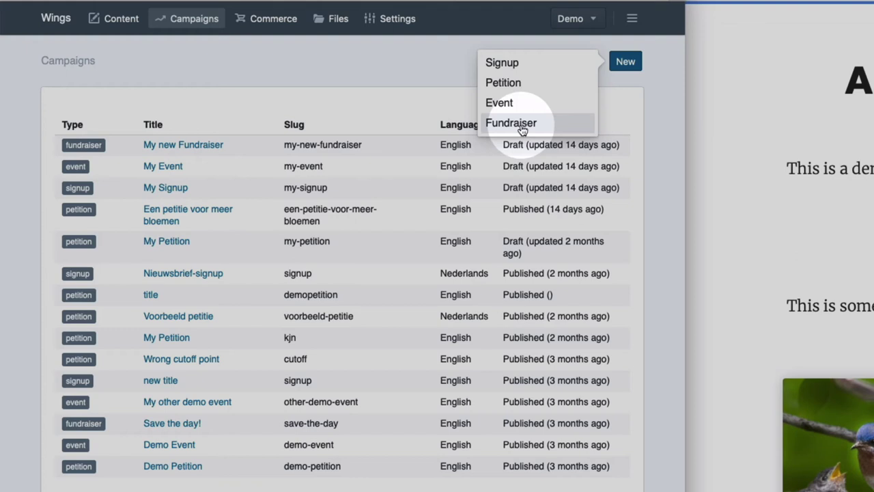
click(505, 82)
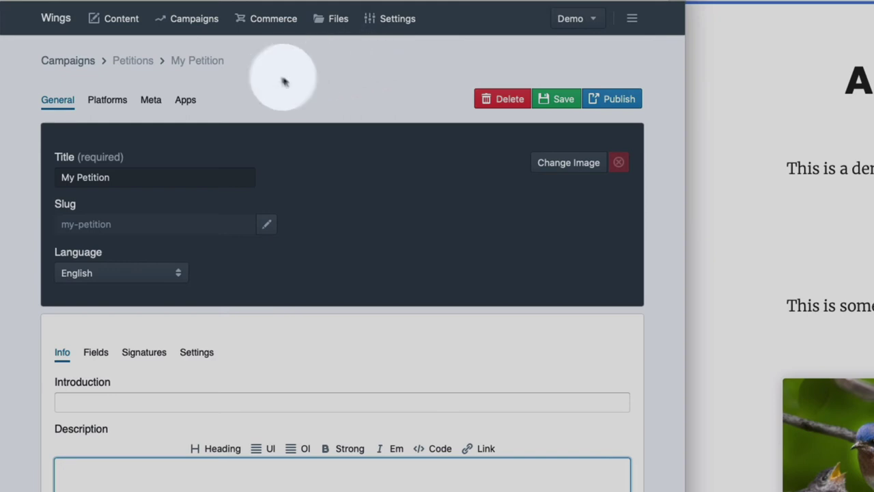
double_click(113, 175)
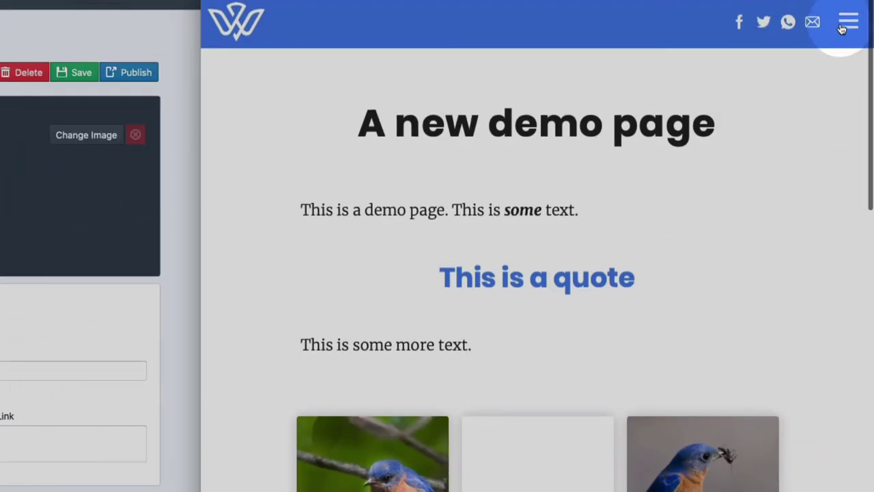
- Open the published Demo Petition and examine the petitions path and slug in its full web address
click(849, 20)
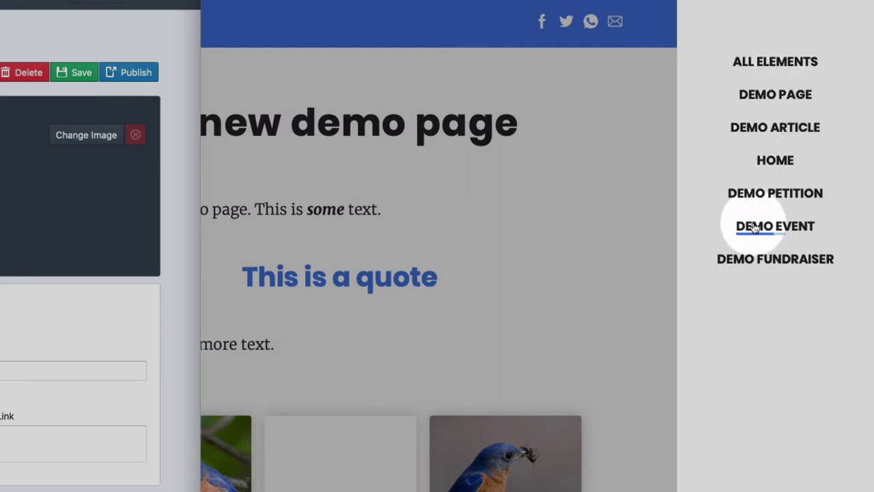
click(760, 194)
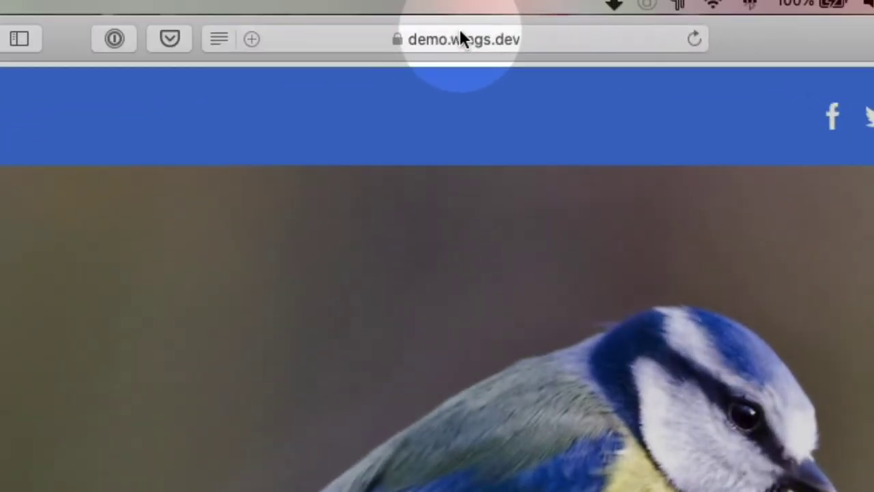
click(495, 30)
click(493, 32)
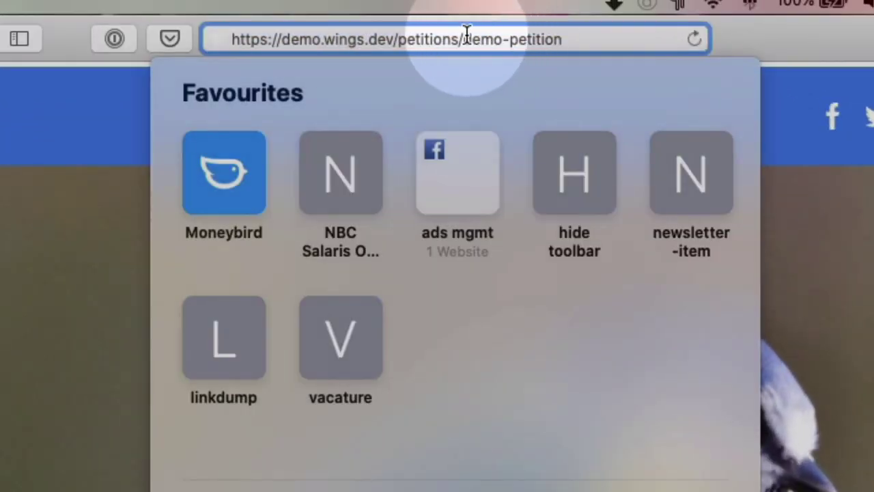
drag(464, 35, 571, 61)
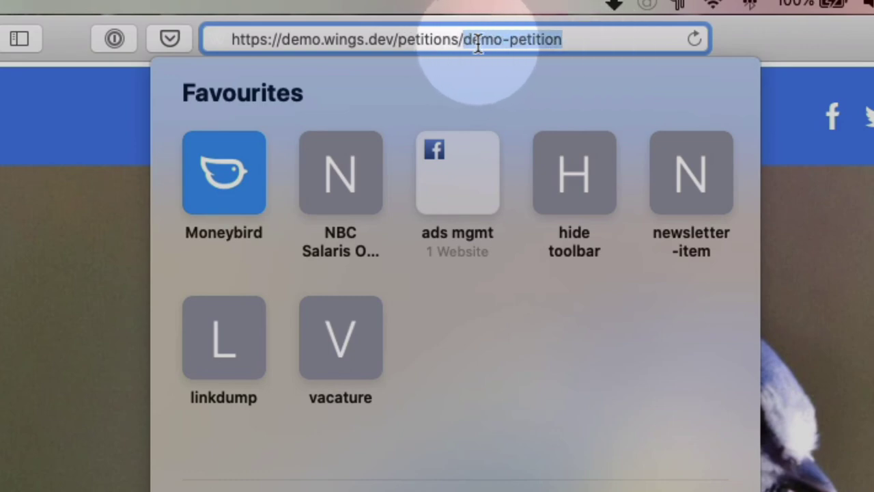
double_click(424, 41)
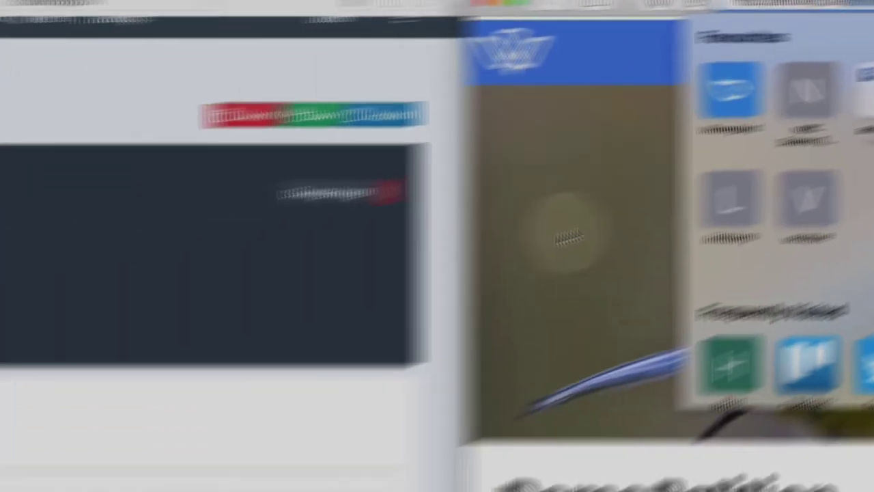
click(766, 177)
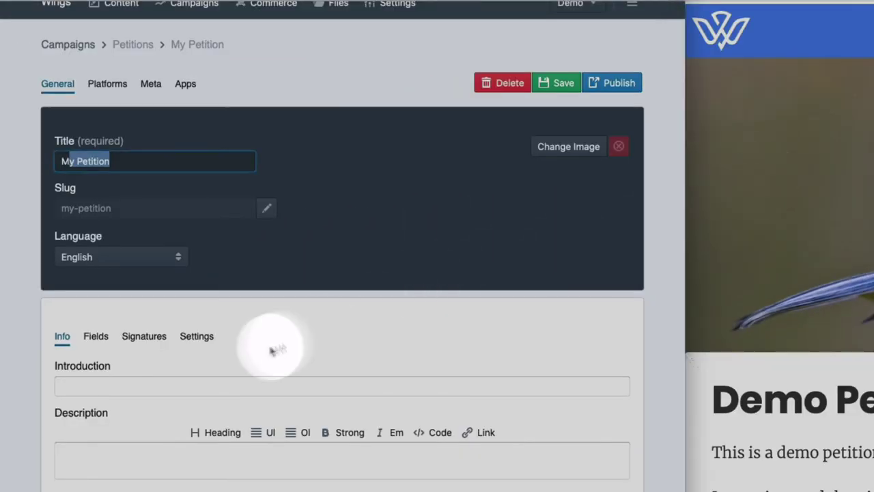
- Enter "Here is an introduction. This is why we want to do something." as the petition's introduction
click(133, 383)
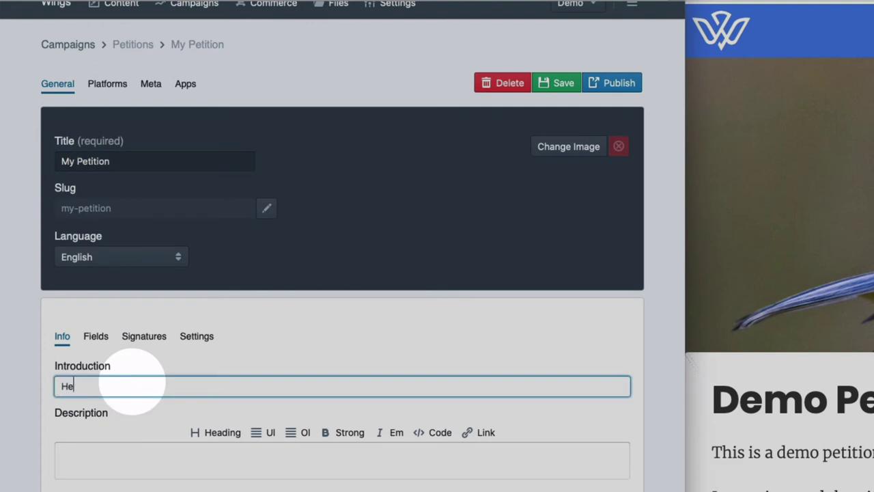
text(Here is an introducito)
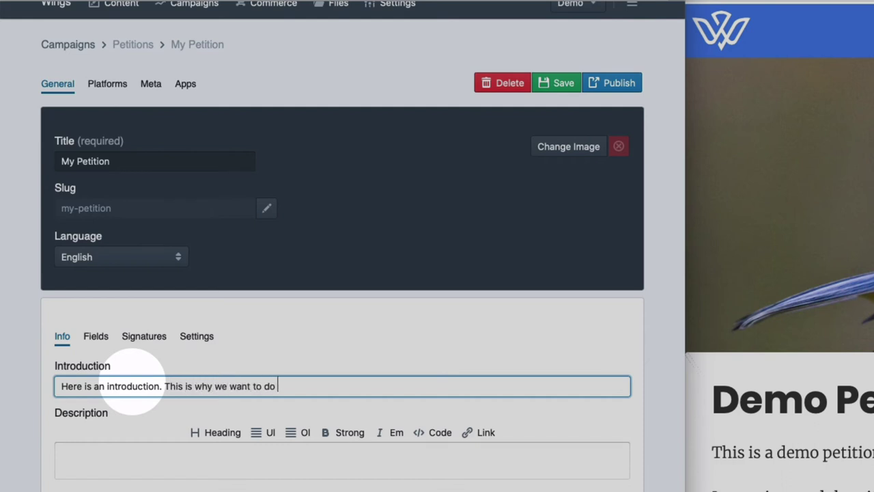
text(something.)
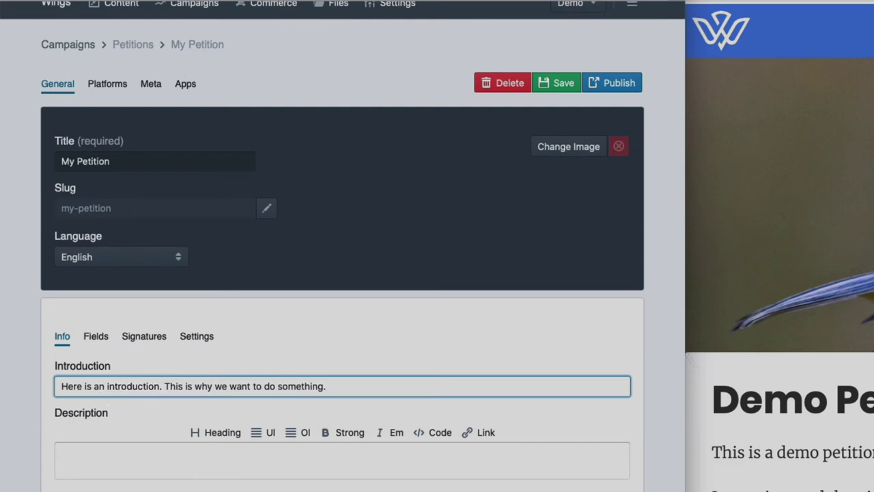
- Fill the petition's description with "This will be hte petition copy." followed by the Lorem ipsum text copied from the published Demo Petition
click(170, 466)
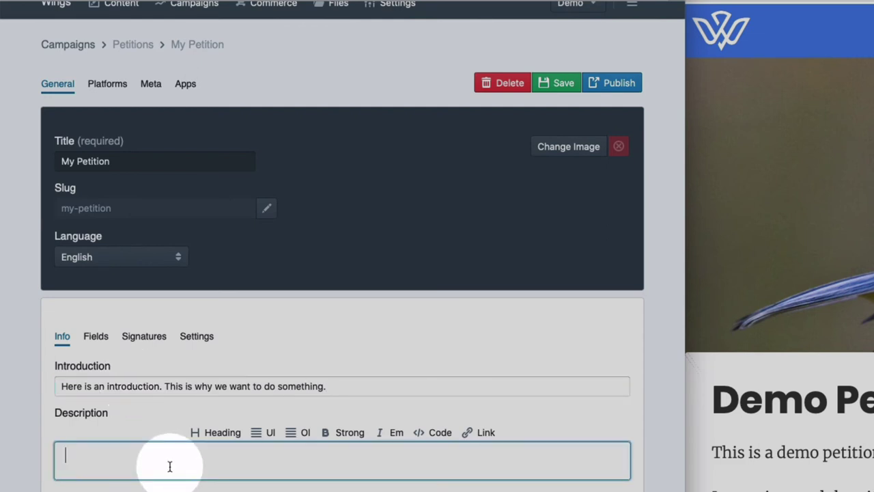
text(This will be hte petition copy.)
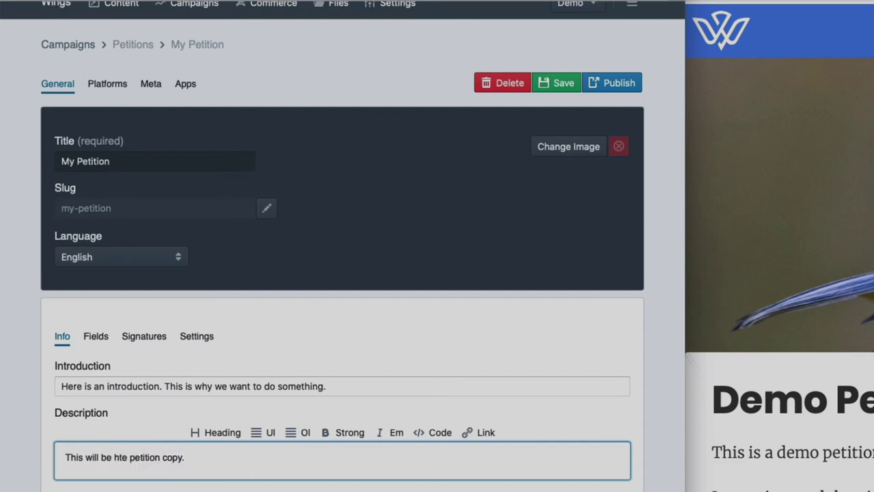
drag(711, 478, 751, 491)
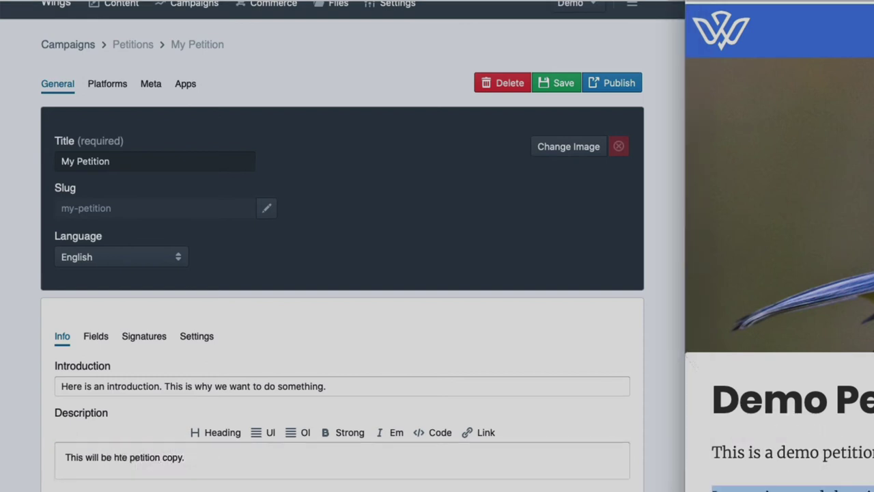
click(225, 464)
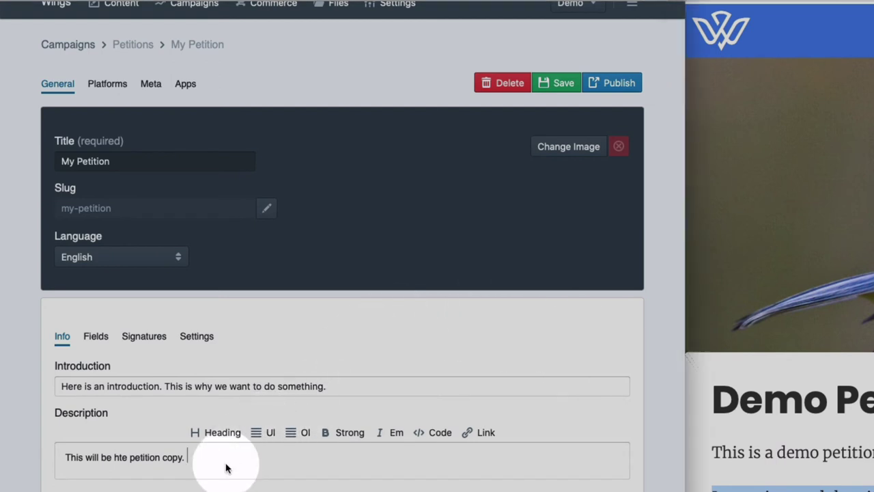
text(Lorem ipsum dolor sit amet, consectetur adipiscing elit, sed do eiusmod tempor incididunt ut labore et dolore magna aliqua. Ut enim ad minim veniam, quis nostrud exercitation ullamco laboris nisi ut aliquip ex ea commodo consequat.)
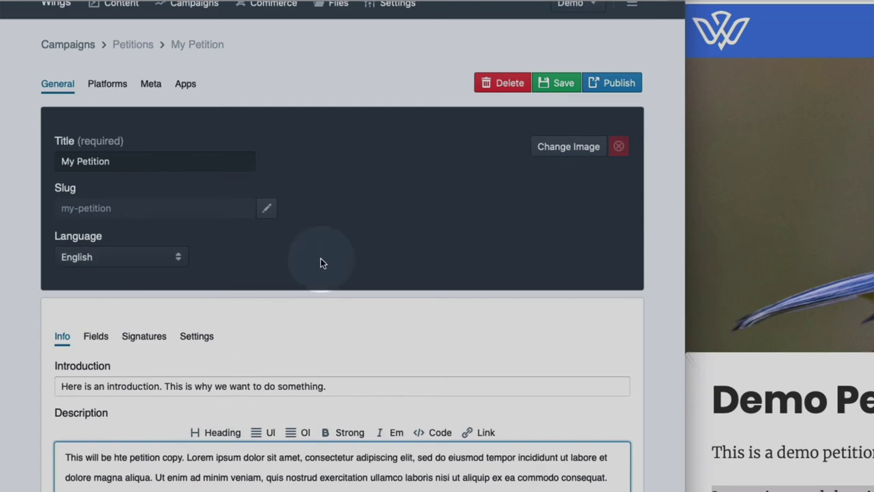
- Set five-cranes-flying-in-formation.jpg as the petition's header image
click(571, 147)
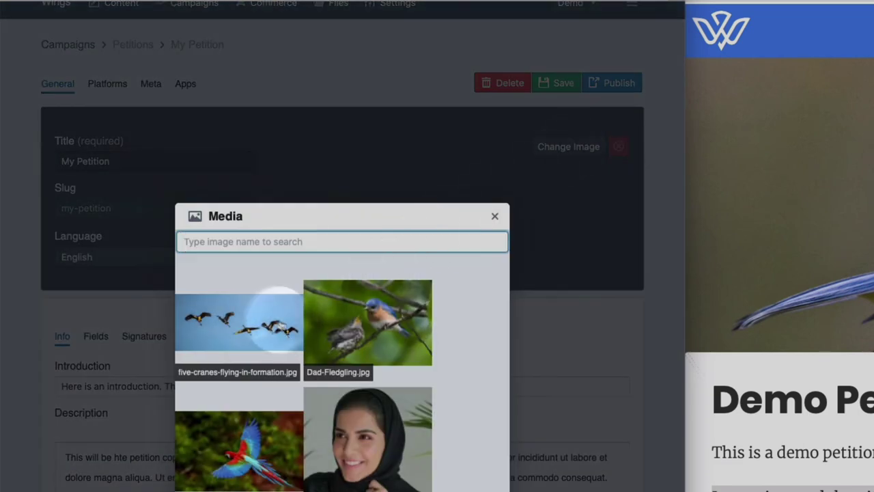
click(240, 319)
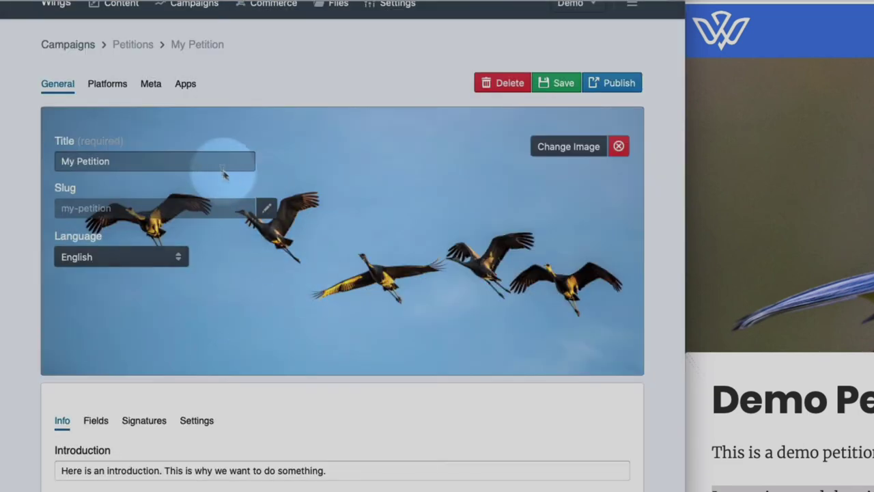
scroll(484, 146, up, 1)
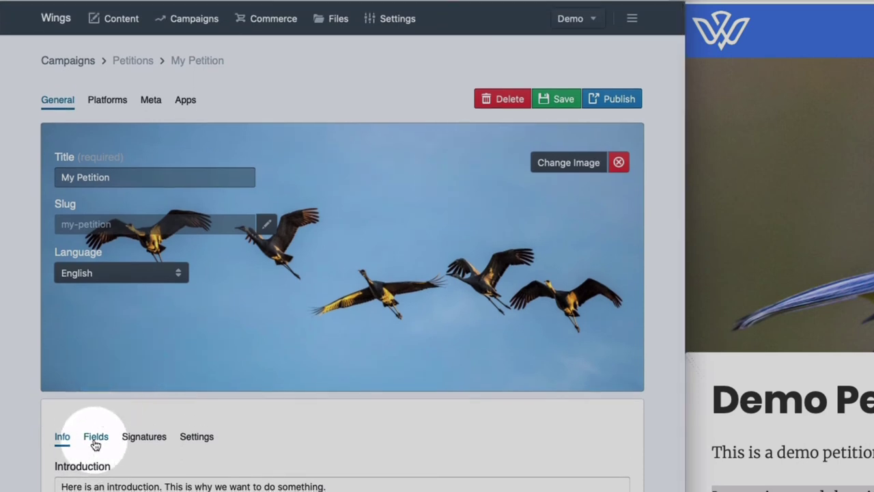
- Try out a custom field on the petition to examine the available field types, and remove the field
click(95, 444)
scroll(634, 468, down, 5)
scroll(820, 360, down, 4)
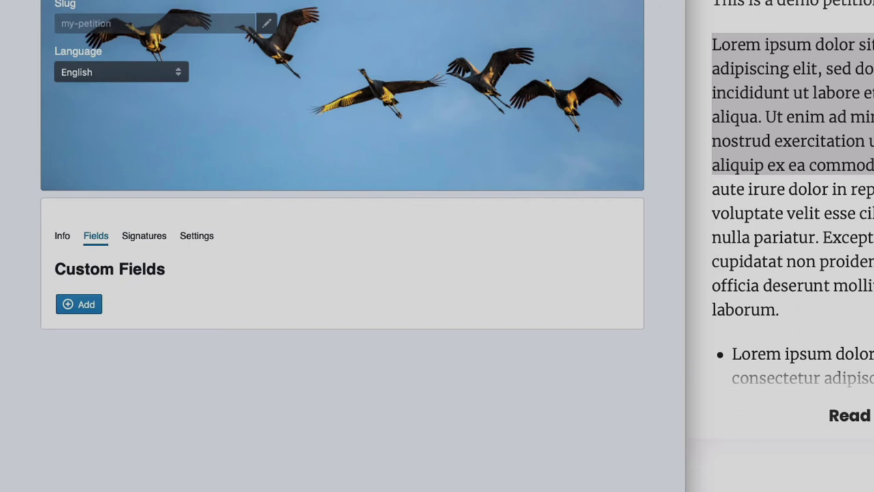
click(86, 308)
click(153, 361)
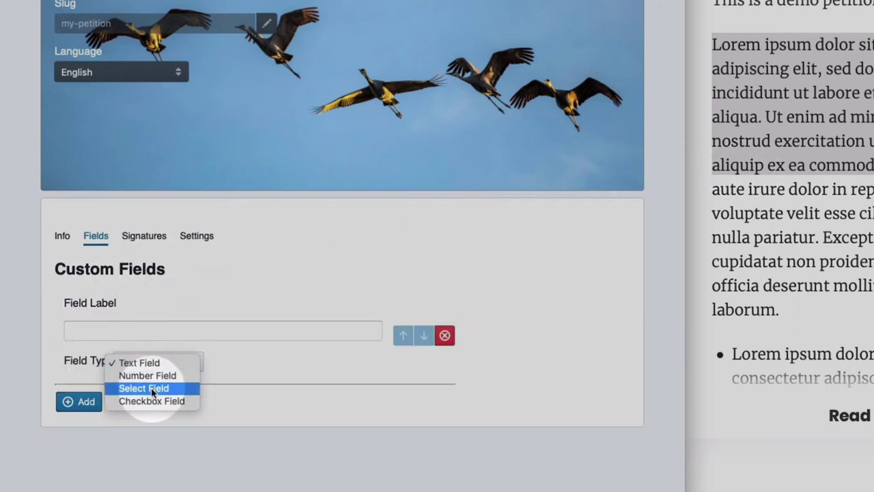
click(266, 365)
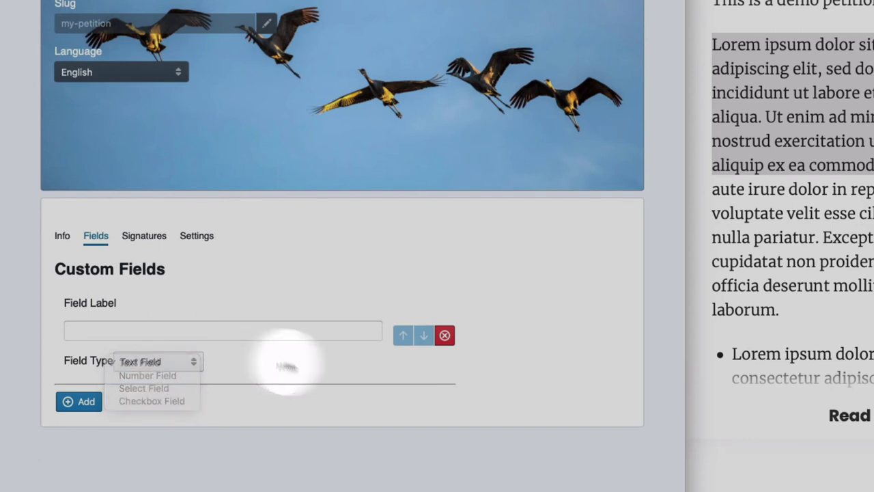
click(446, 335)
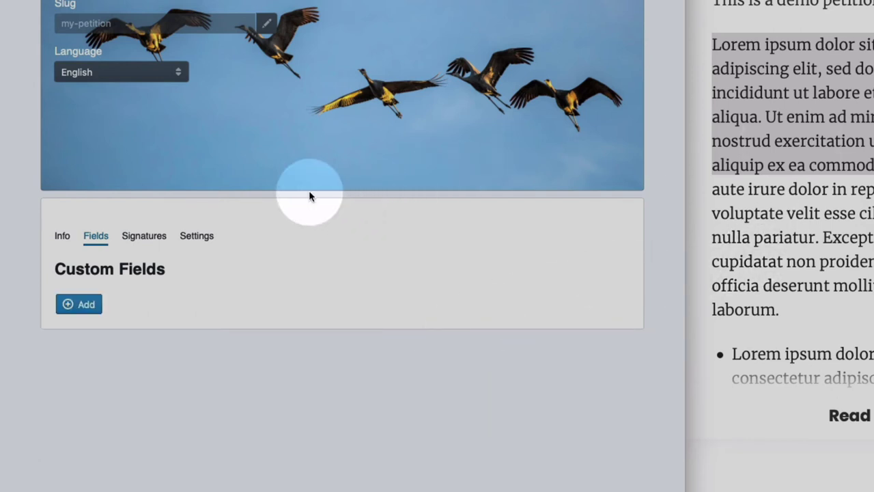
- View the petition's signatures section and disable the Terms & Conditions link in its legal settings
click(138, 238)
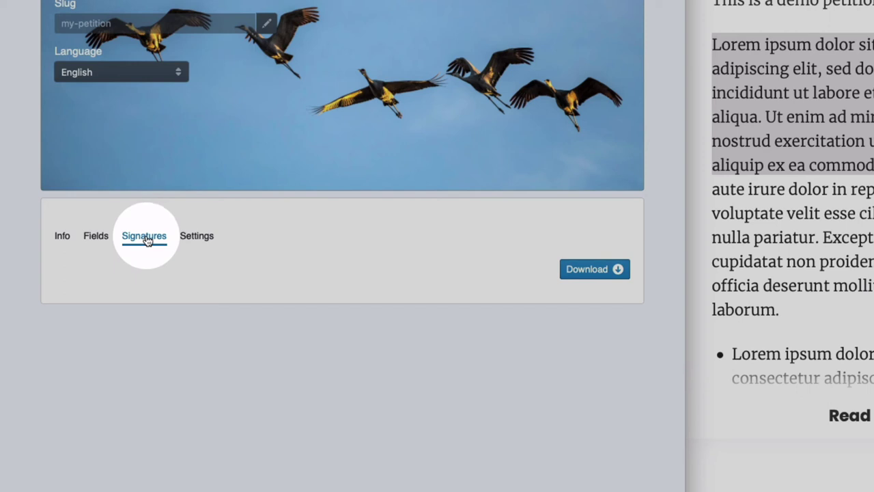
click(196, 239)
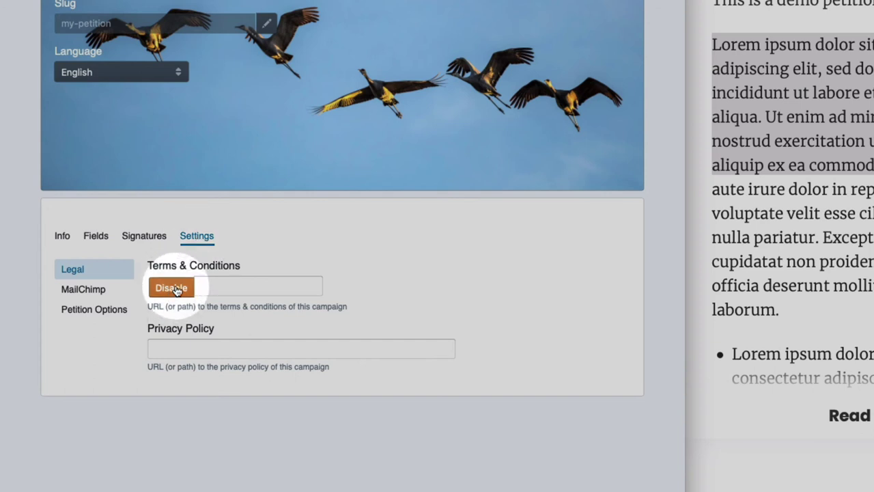
click(173, 288)
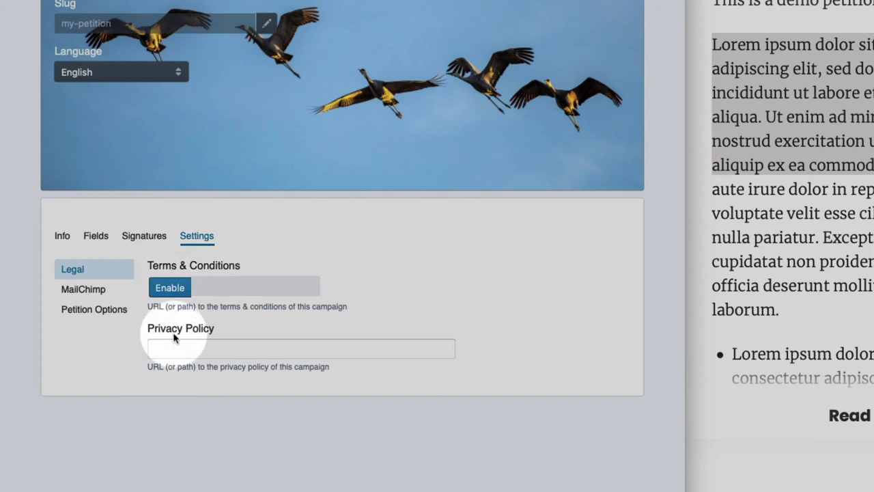
click(174, 351)
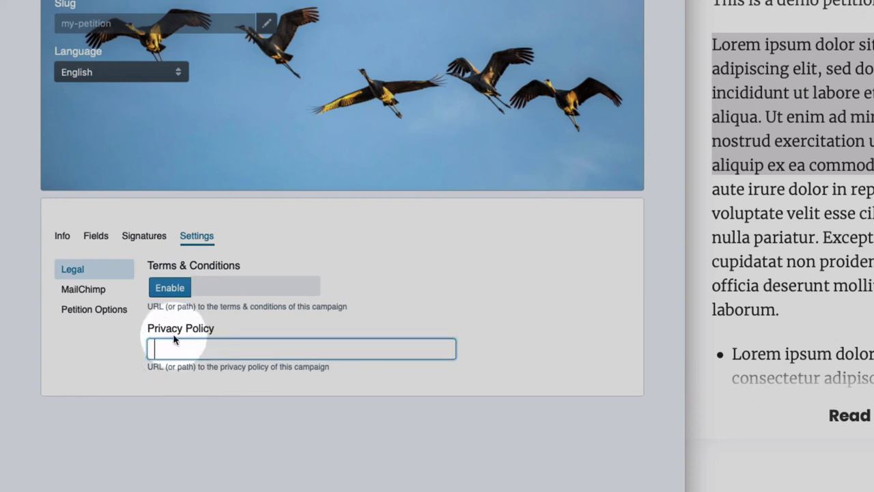
- Examine the mailing lists offered in the petition's MailChimp settings without choosing one
click(92, 291)
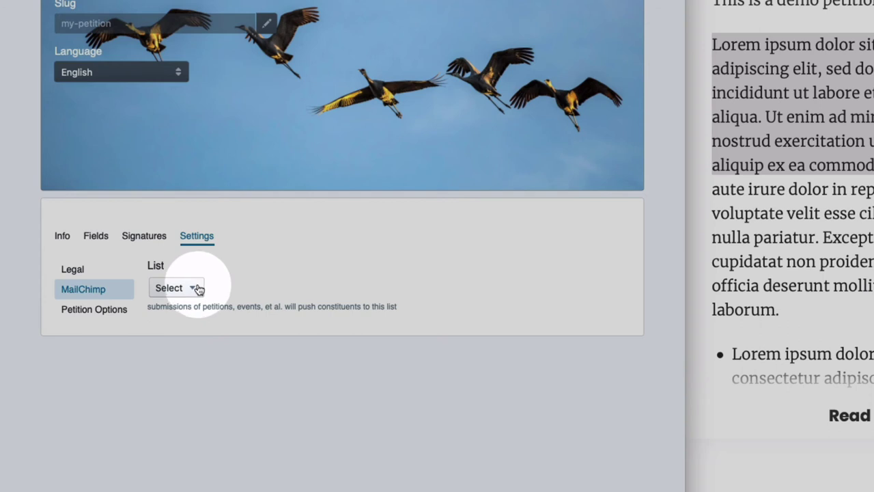
scroll(198, 289, up, 1)
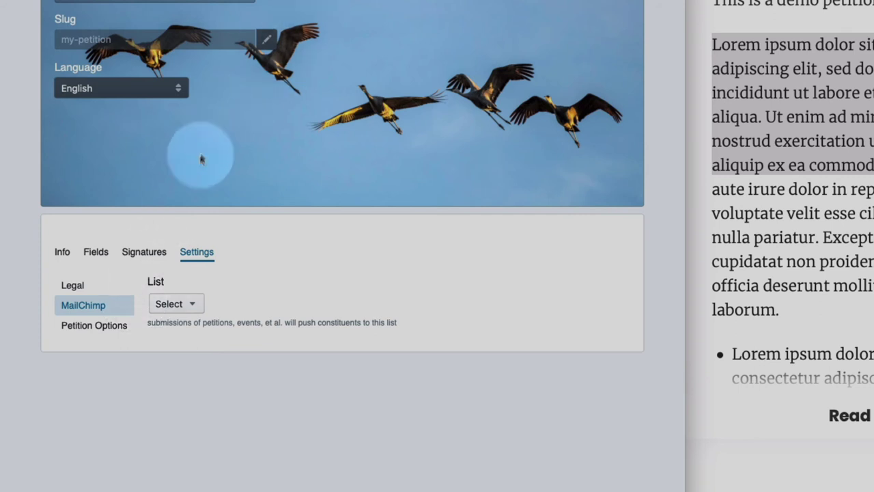
click(159, 235)
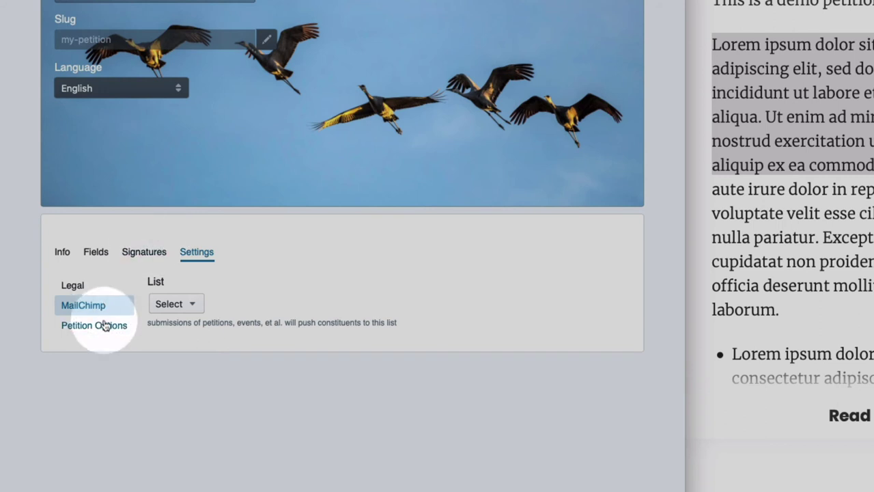
click(183, 306)
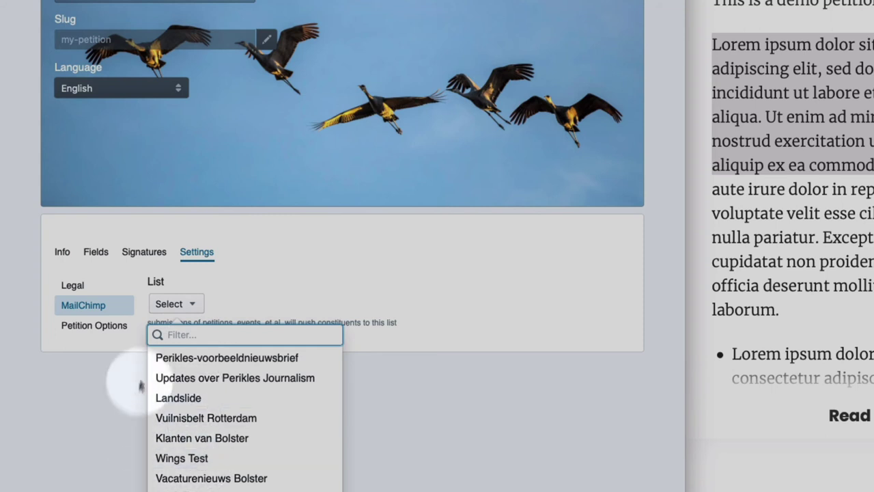
click(258, 311)
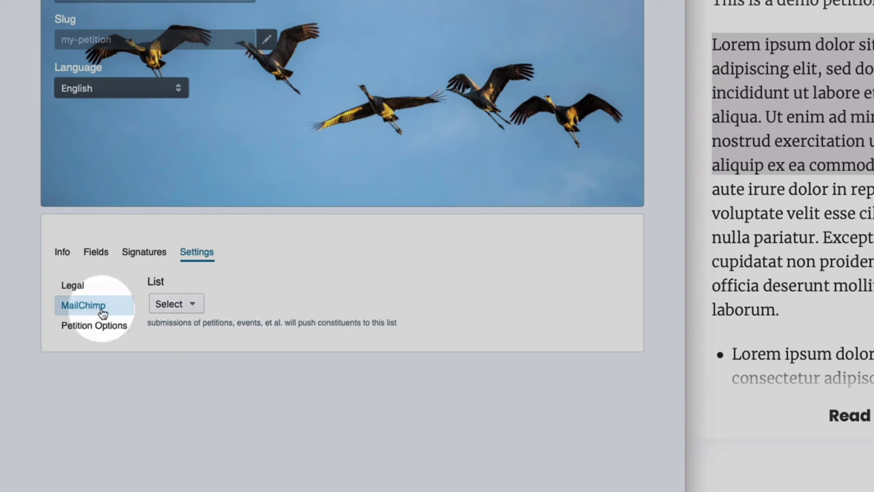
- Examine the petition options for disabling the signature count and setting a signature offset
click(80, 327)
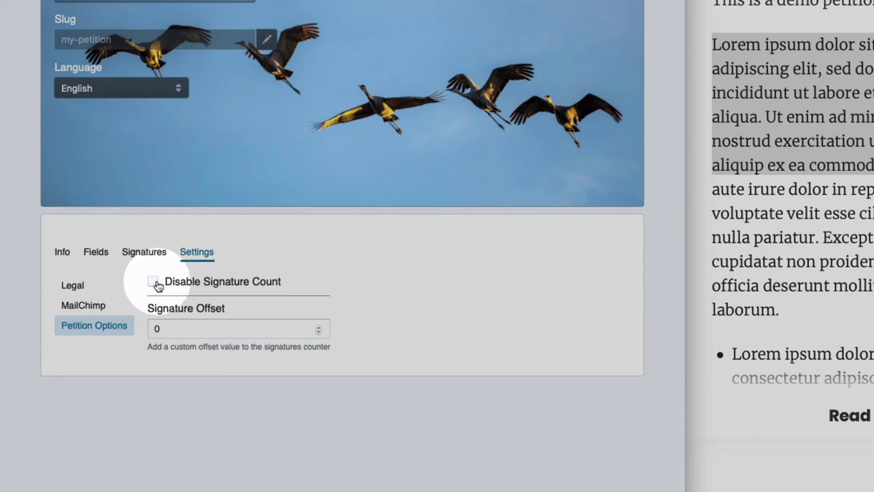
click(166, 328)
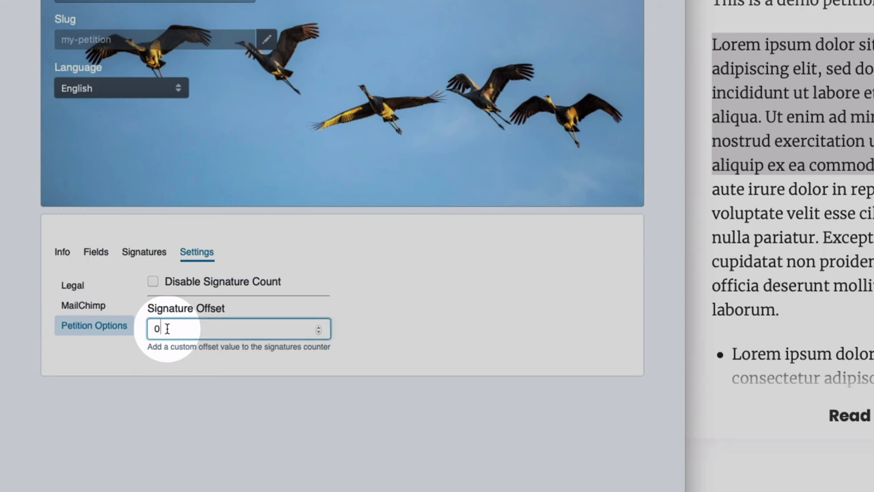
drag(166, 328, 136, 327)
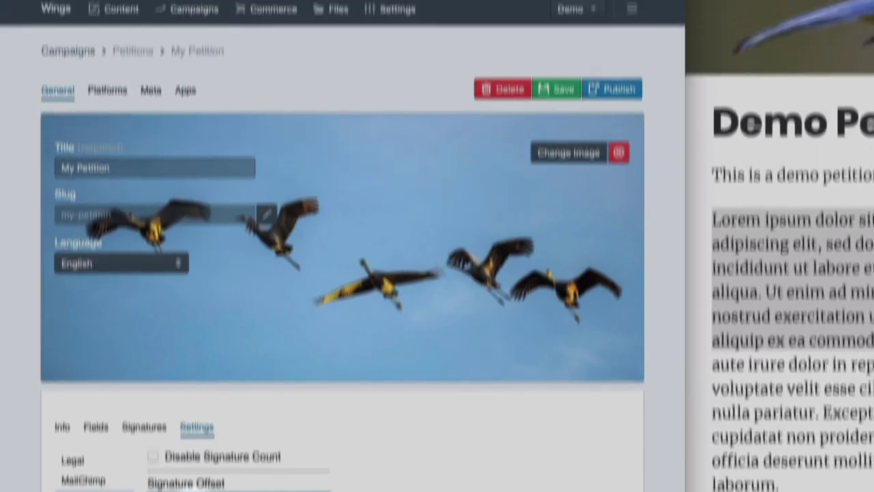
- Leave My Petition, discarding its pending changes, and open the Demo Petition campaign for editing
scroll(205, 371, up, 2)
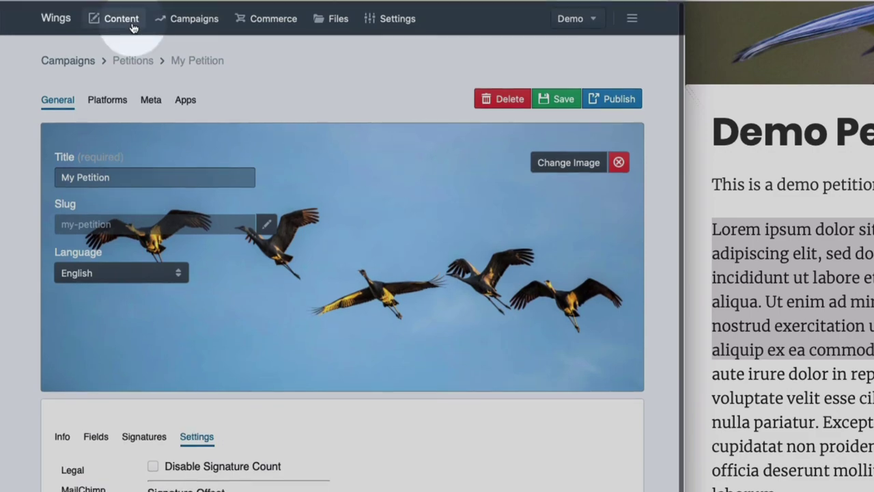
click(194, 26)
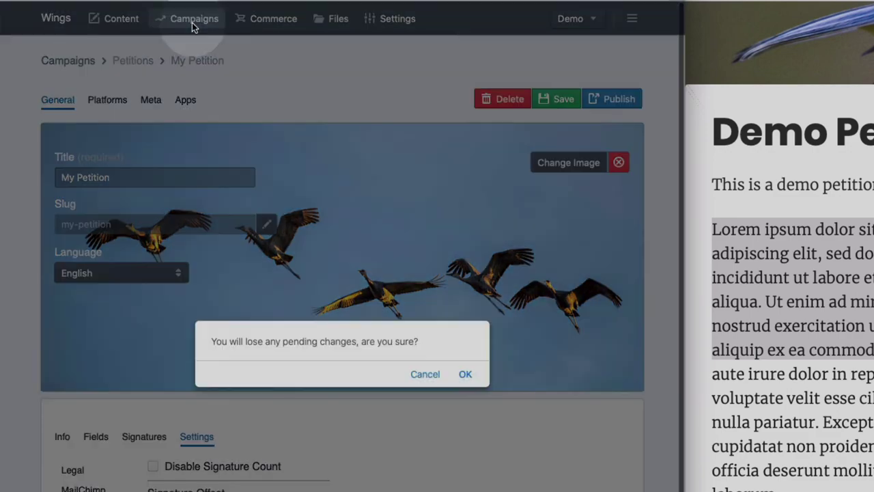
click(465, 375)
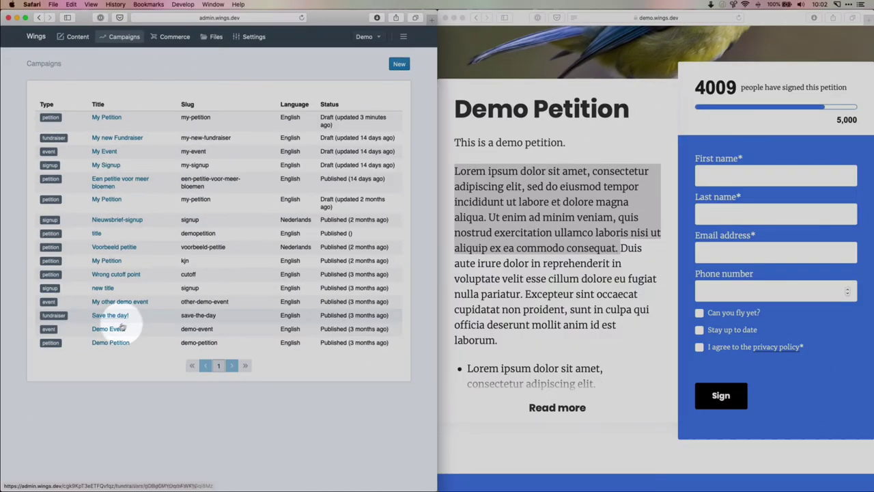
click(107, 342)
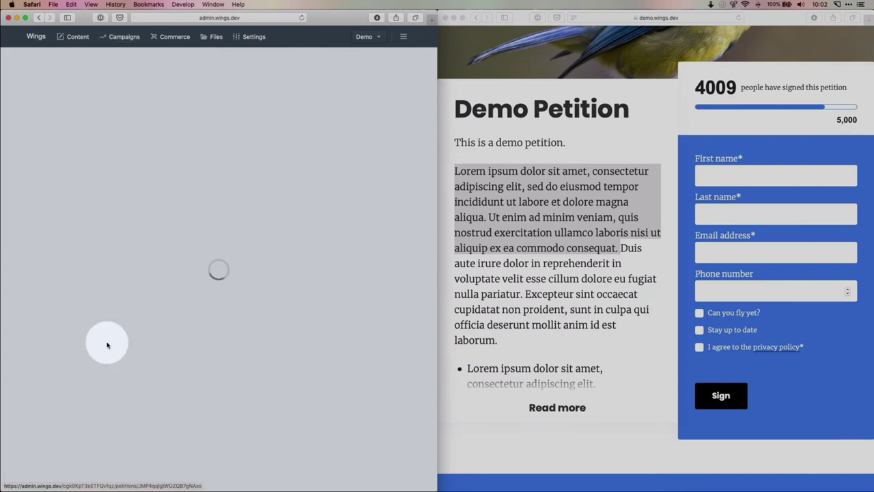
- Look up the Signature Offset in the Demo Petition's petition options
scroll(164, 286, down, 4)
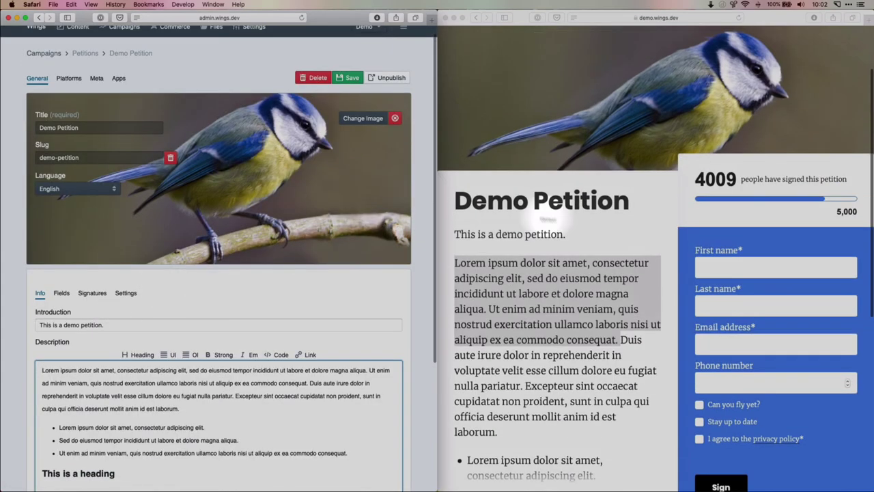
scroll(460, 318, down, 2)
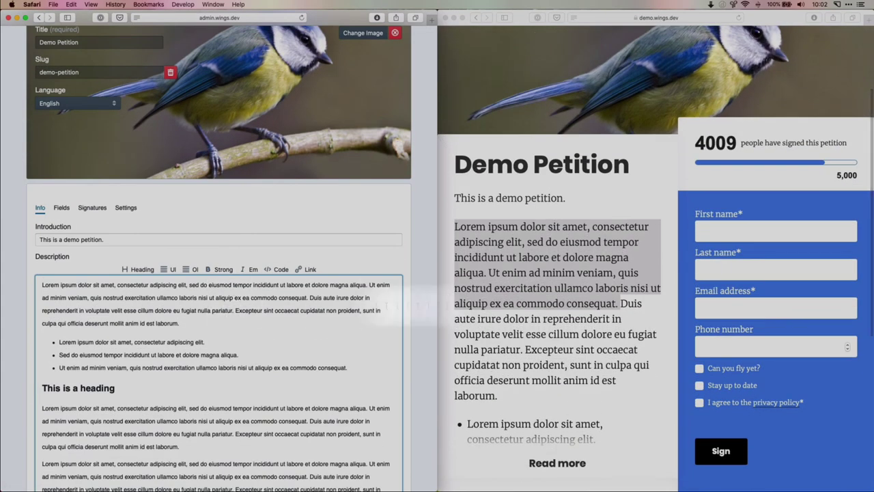
click(234, 240)
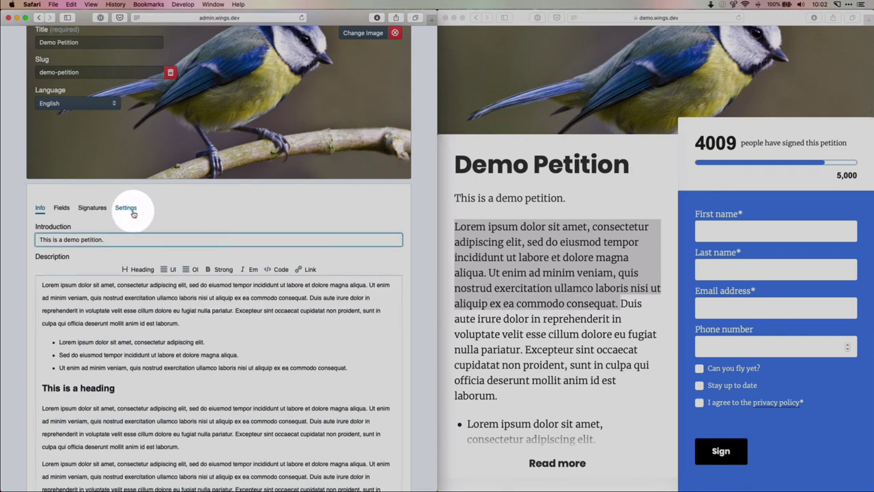
click(133, 213)
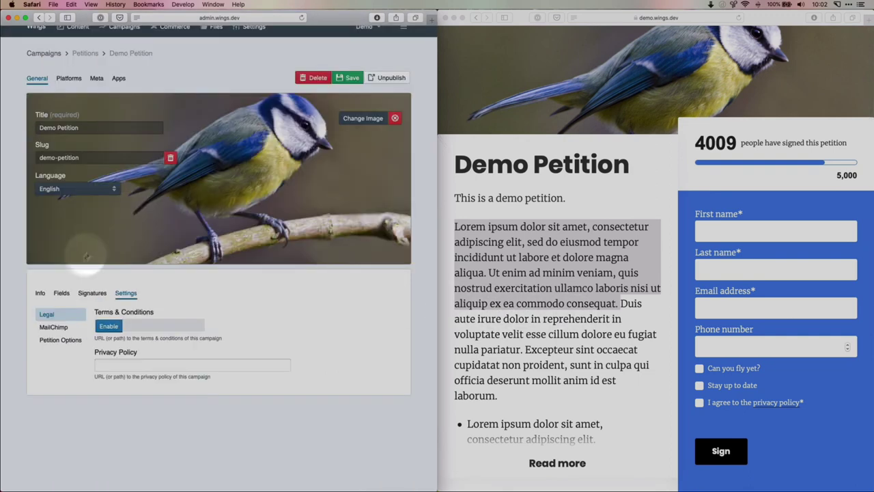
click(51, 343)
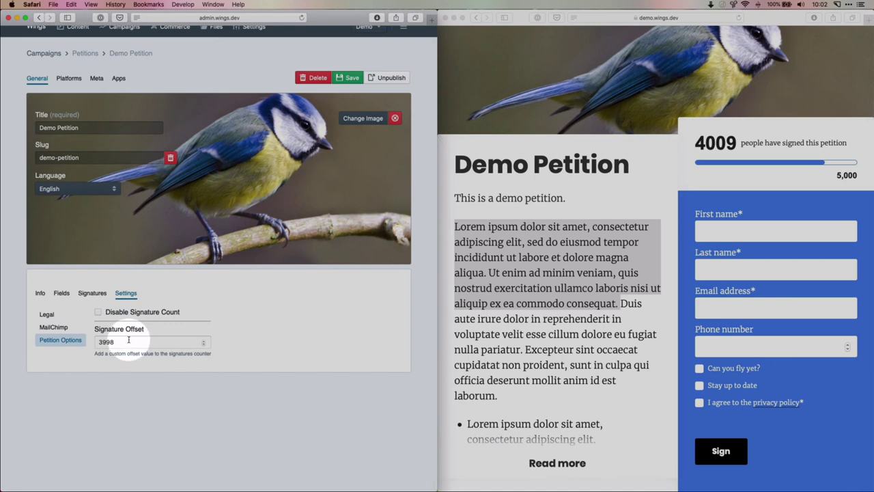
scroll(160, 304, up, 1)
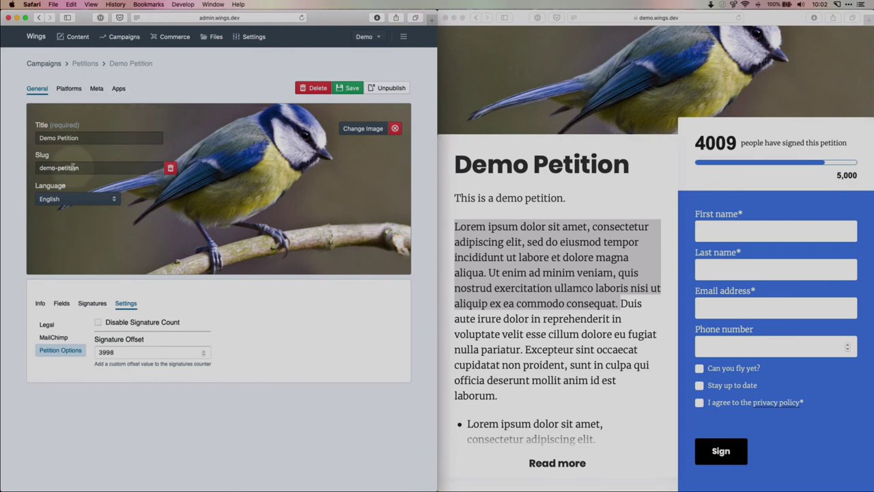
- Reveal the full web address of the published Demo Petition to compare it with the petition's slug
click(496, 123)
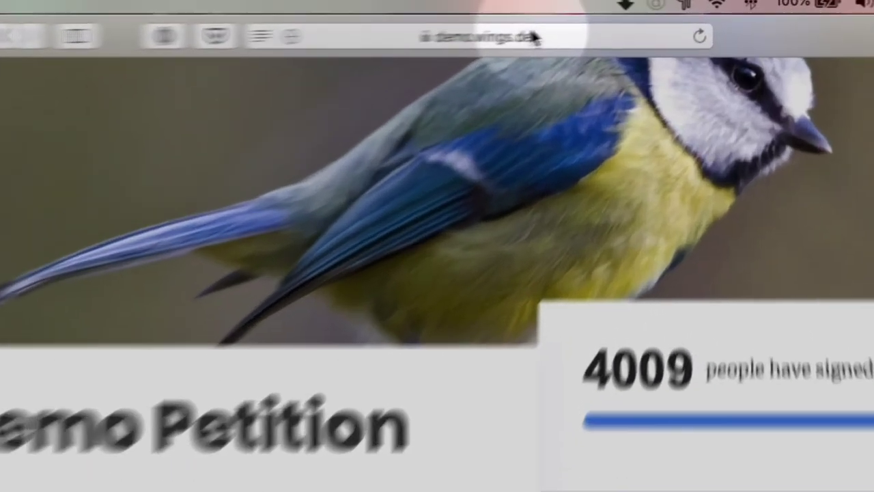
click(535, 38)
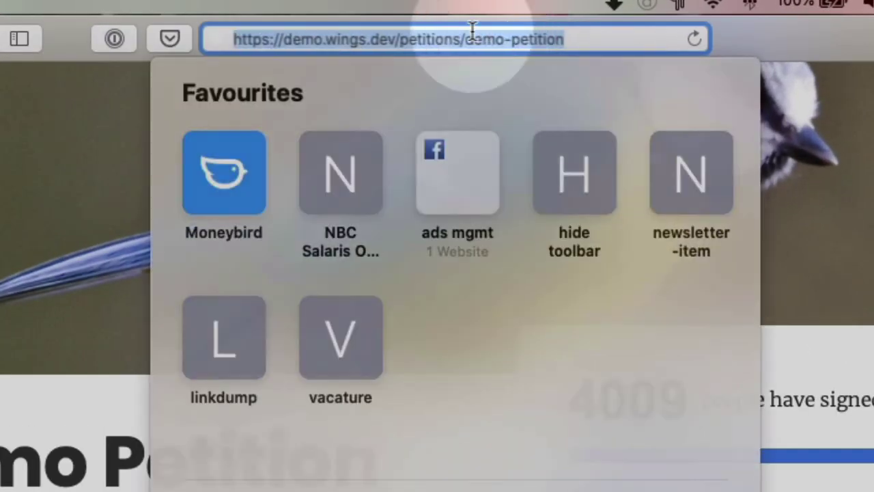
click(75, 291)
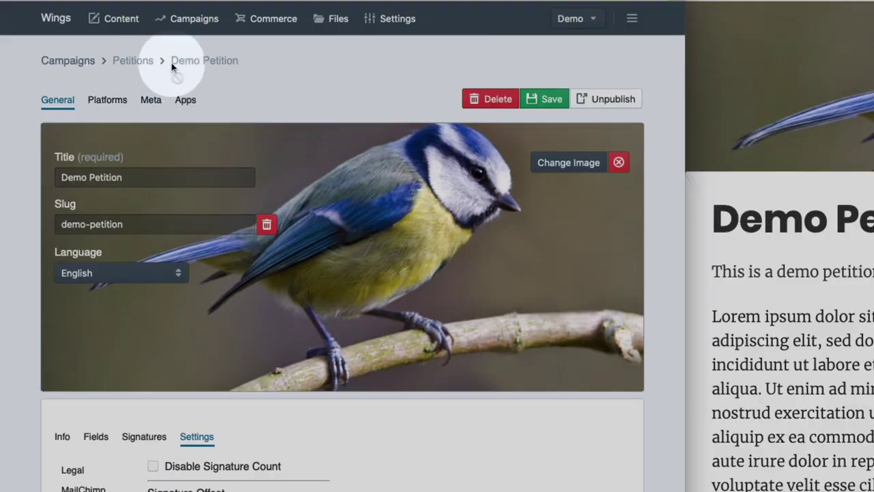
- Open the article "Yet another demo article" and add a Campaign card below its last paragraph
click(117, 24)
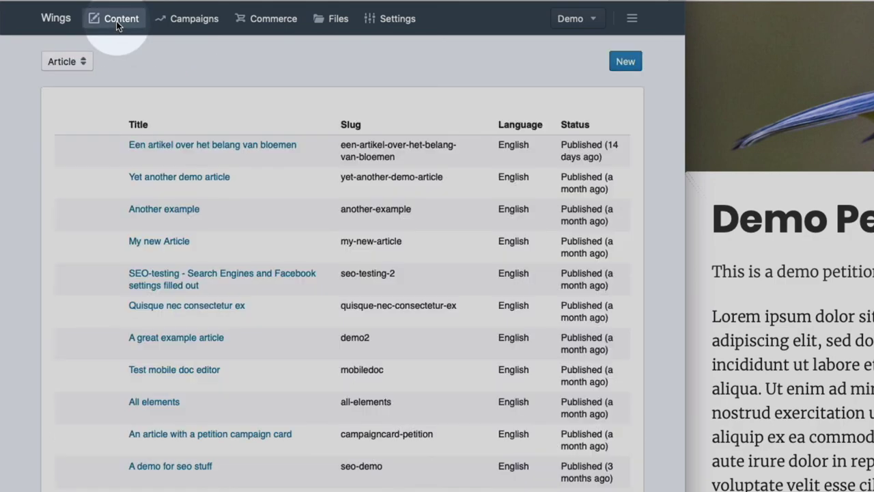
click(181, 175)
scroll(215, 310, down, 5)
scroll(215, 315, down, 9)
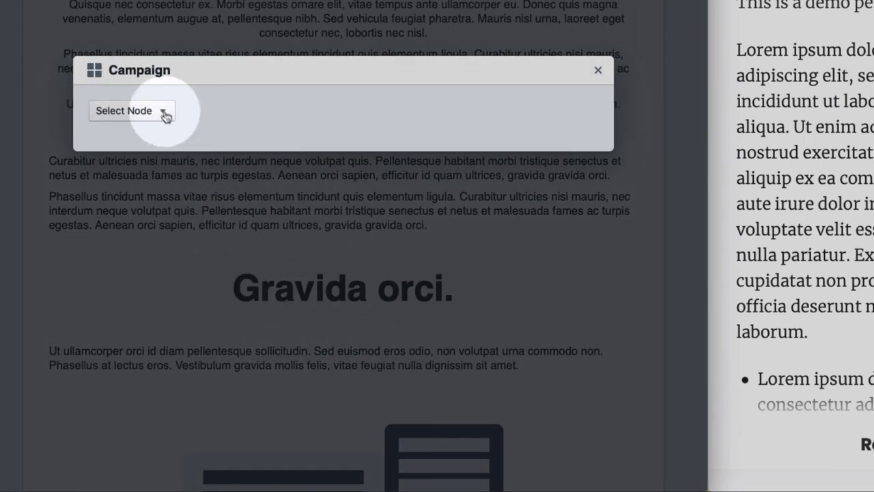
- Close the Campaign card's settings without selecting a node and delete the card from the end of the article
click(163, 114)
click(332, 129)
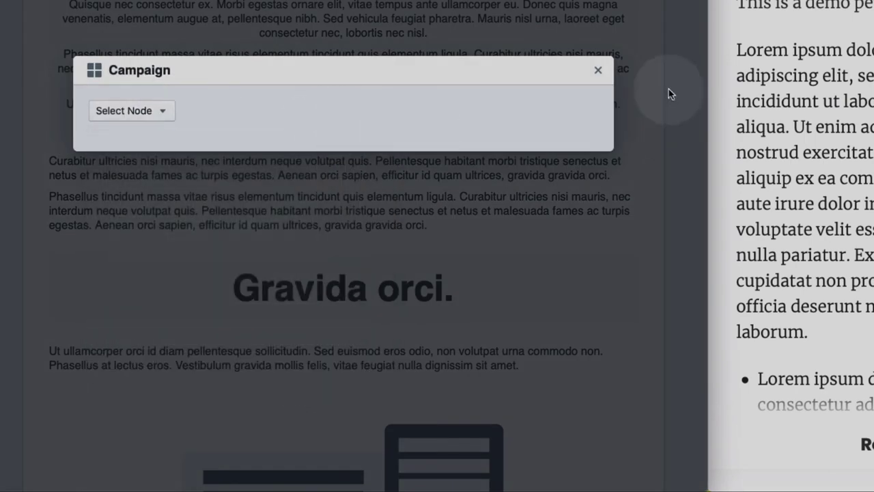
click(597, 70)
scroll(576, 211, down, 2)
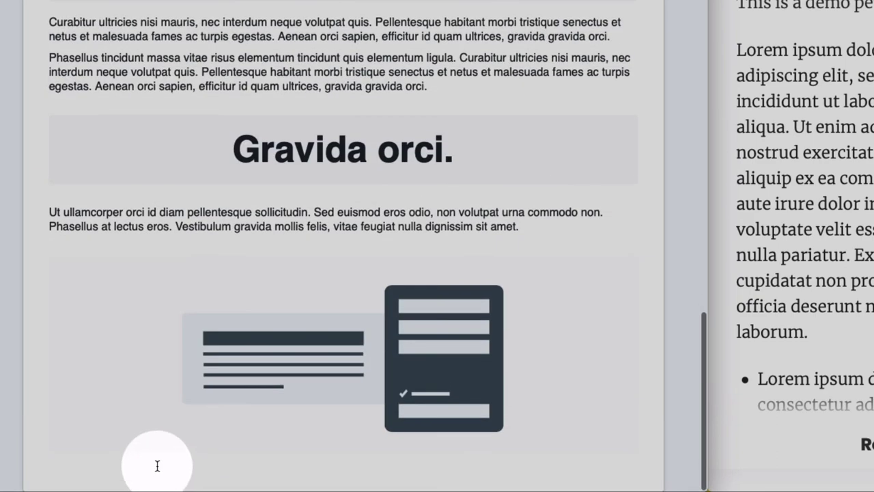
key(BackSpace)
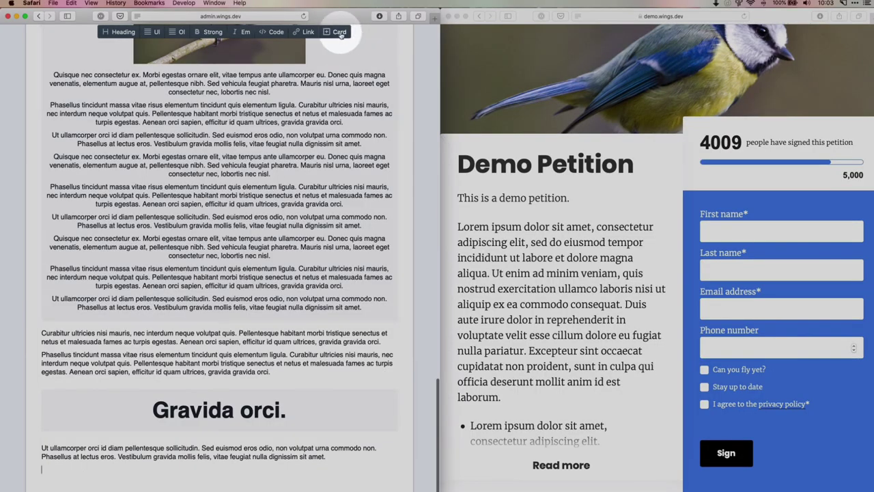
- Add a Campaign card below the article's last paragraph and assign the Demo Petition to it
click(339, 33)
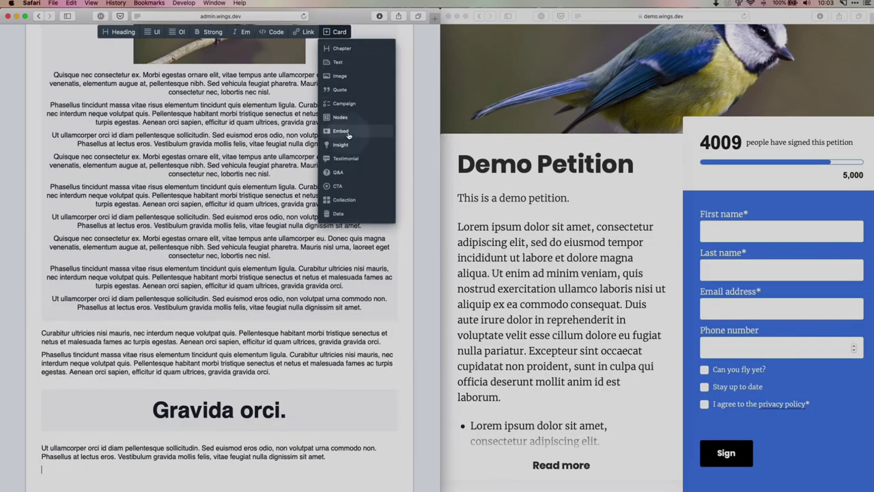
click(344, 103)
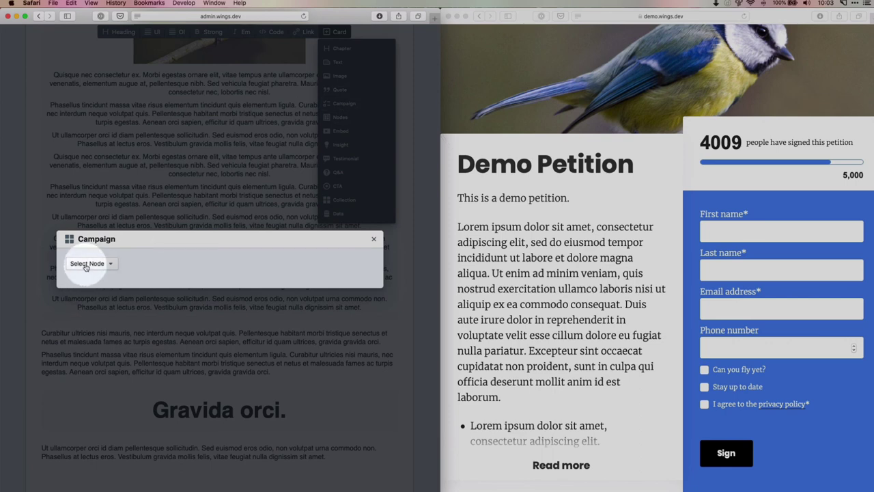
click(87, 264)
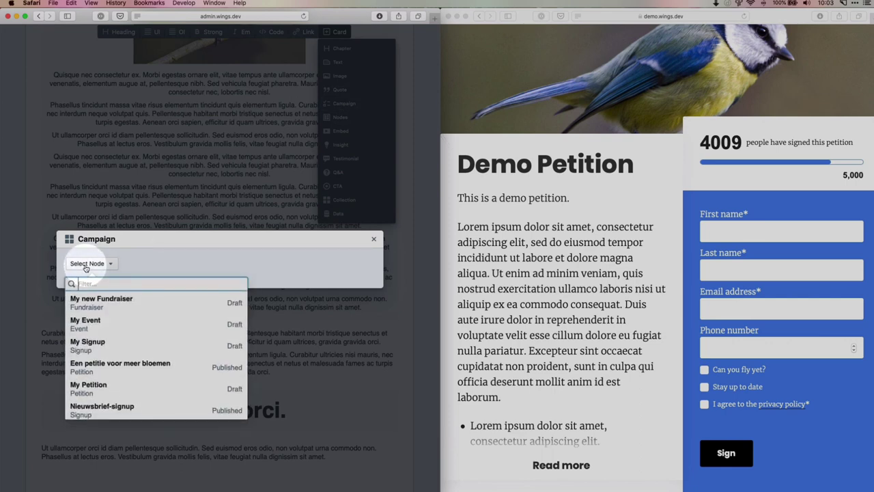
scroll(94, 293, down, 10)
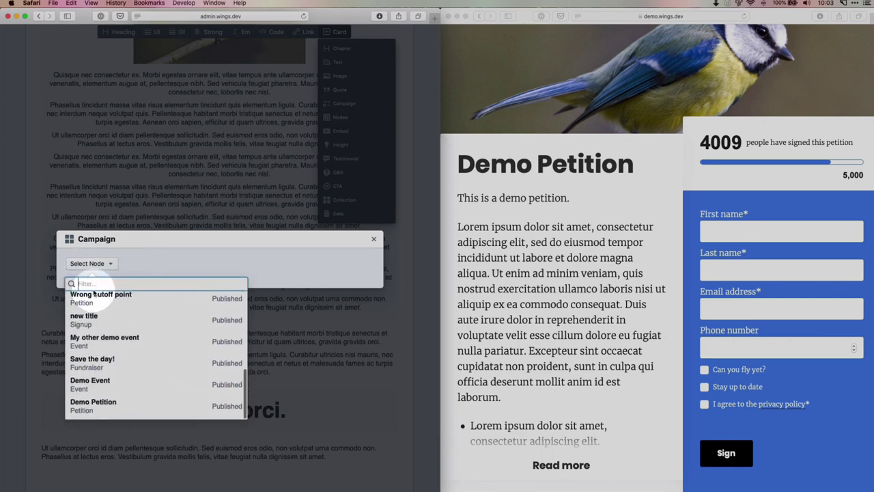
click(116, 403)
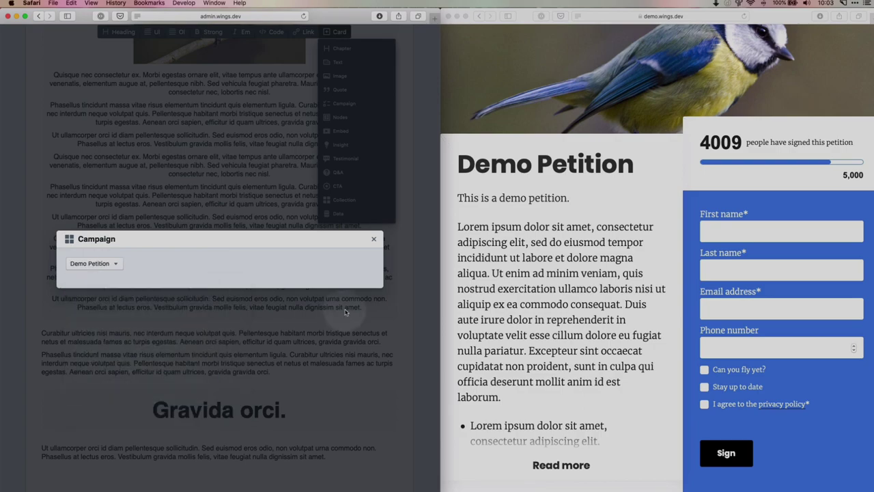
click(374, 239)
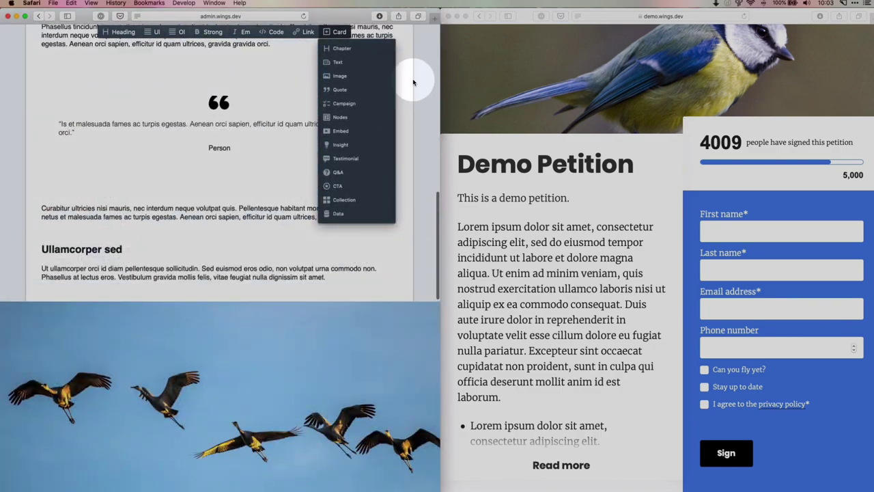
- Save the article "Yet another demo article" and return to the Campaign card at its end
scroll(411, 79, up, 20)
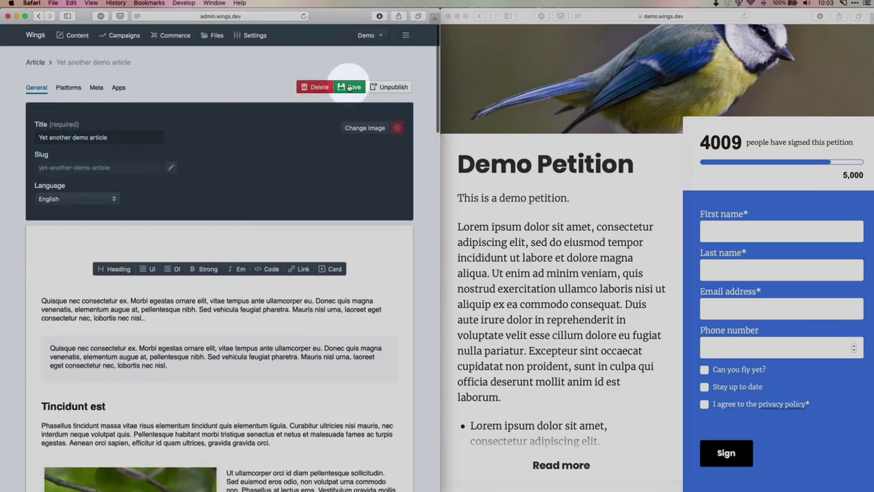
click(349, 87)
scroll(348, 415, down, 15)
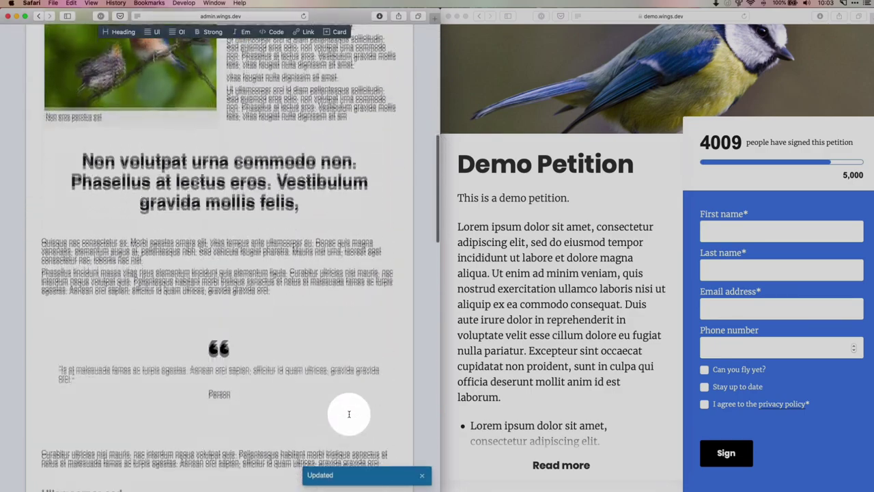
scroll(349, 414, down, 10)
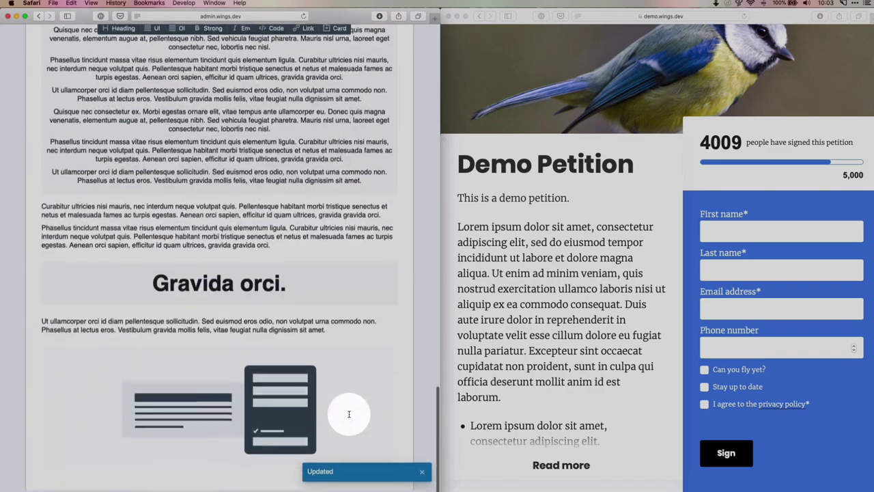
- Go back from the published Demo Petition to "A new demo page" and look over its article cards and embedded petition
click(500, 301)
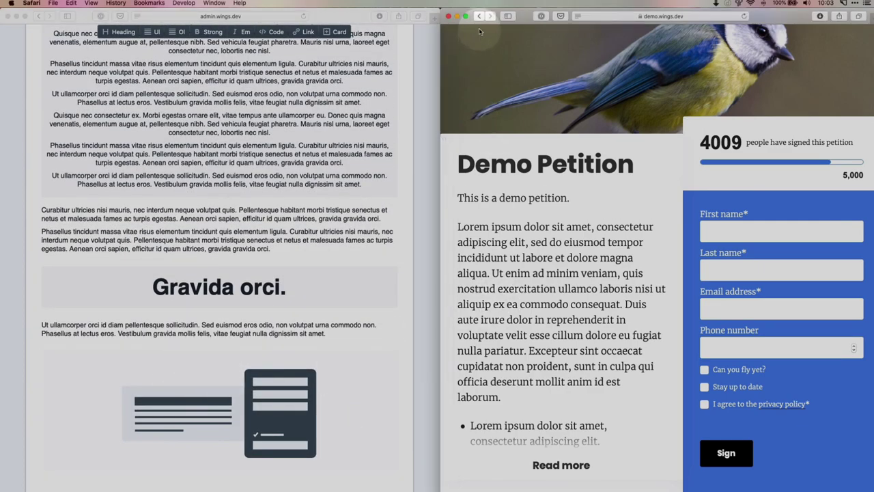
scroll(481, 35, up, 4)
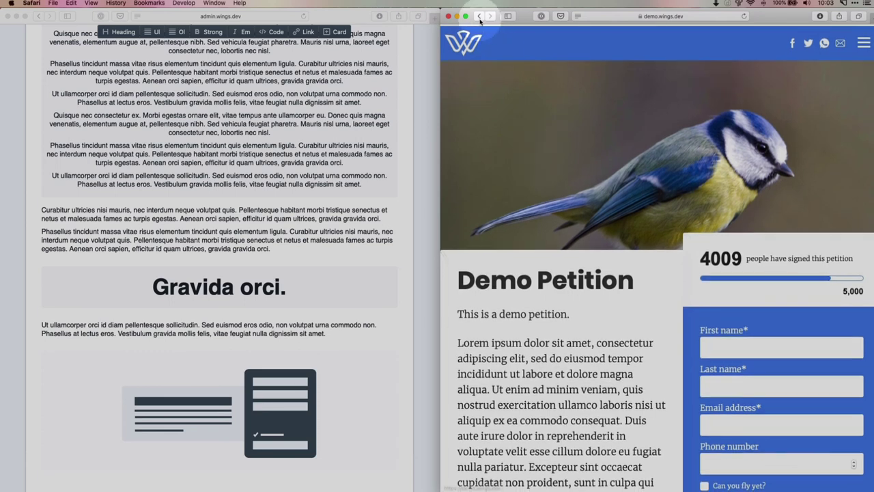
click(480, 16)
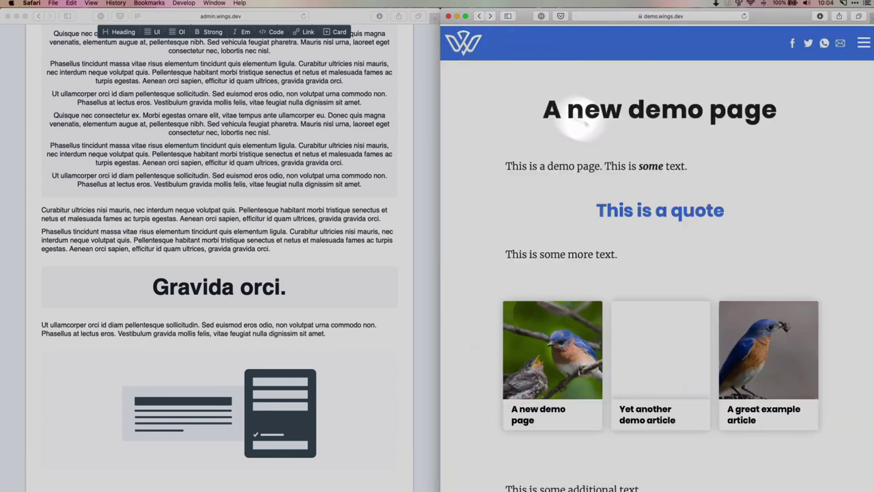
scroll(649, 177, down, 1)
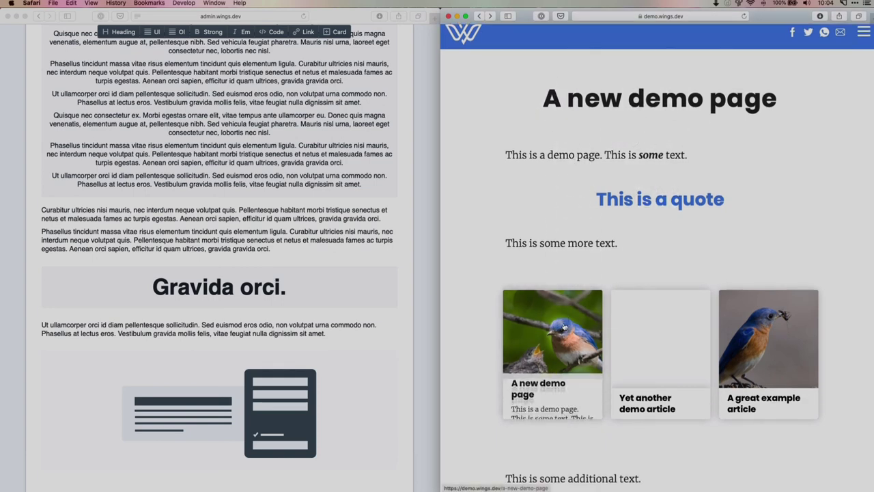
scroll(560, 327, down, 10)
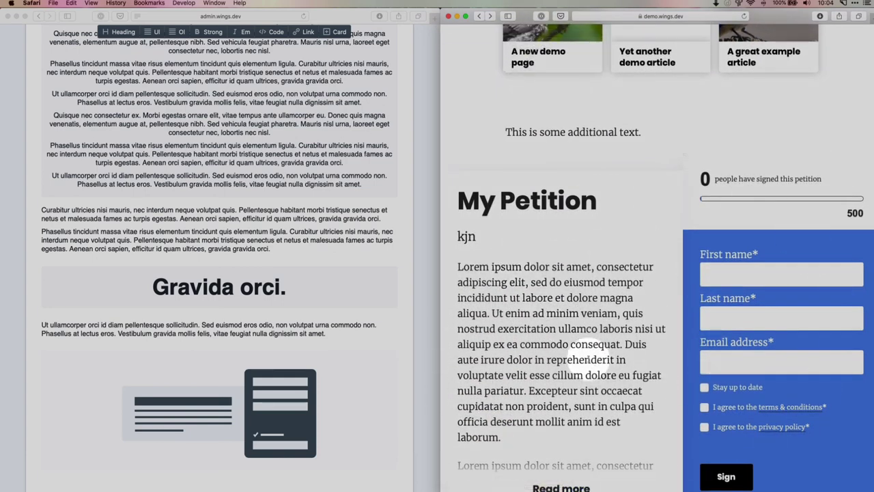
scroll(588, 353, up, 10)
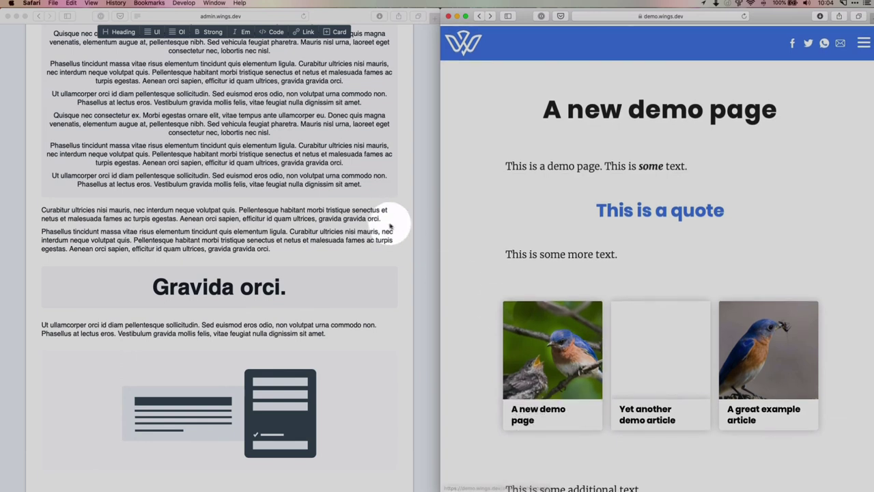
click(389, 224)
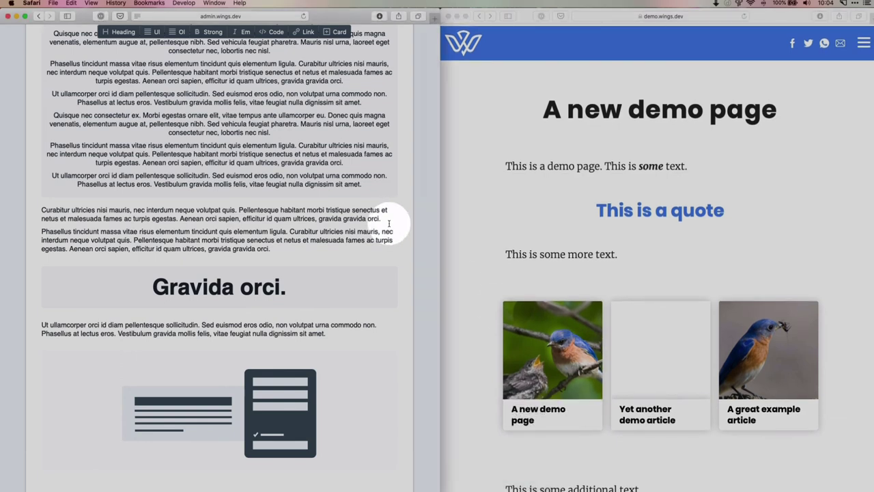